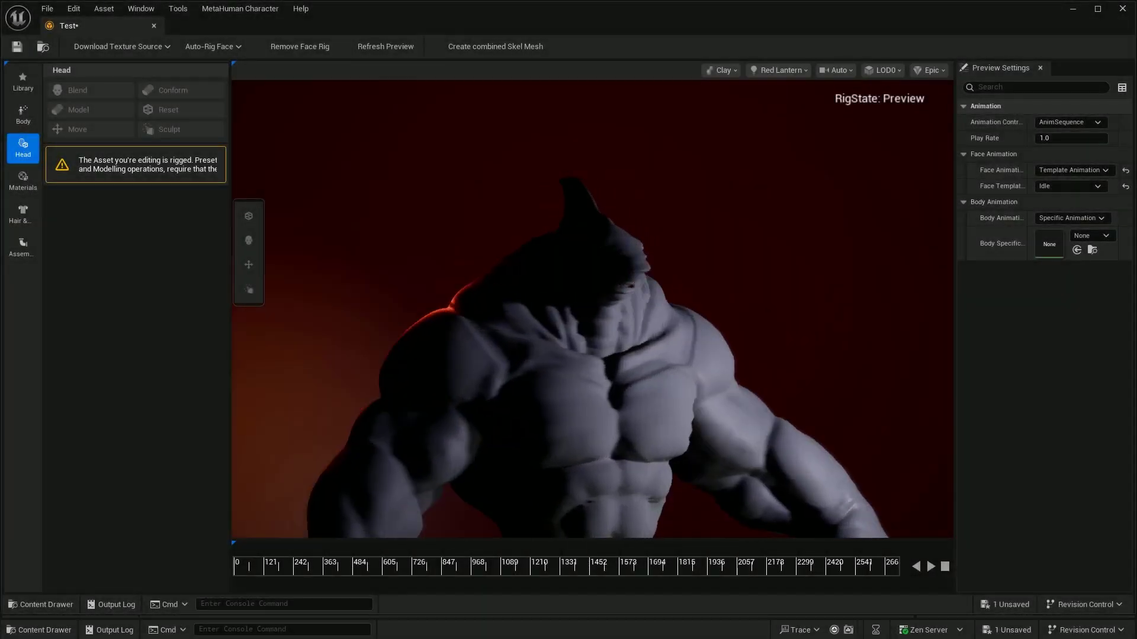
Set the viewport lighting around the shark character to the Moonlight preset
left_click_drag(649, 239, 598, 238, "alt")
middle_click_drag(655, 314, 655, 264)
mouse_move(655, 264)
left_mouse_down("alt")
mouse_move(574, 264)
mouse_move(669, 264)
left_mouse_up("alt")
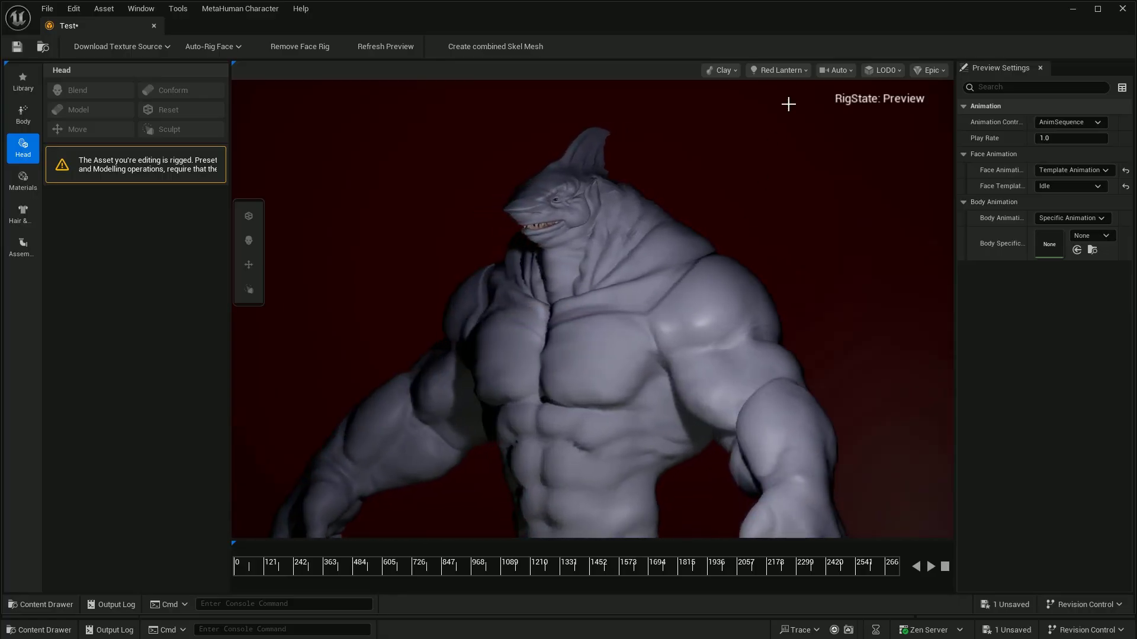
left_click(794, 71)
left_click(872, 356)
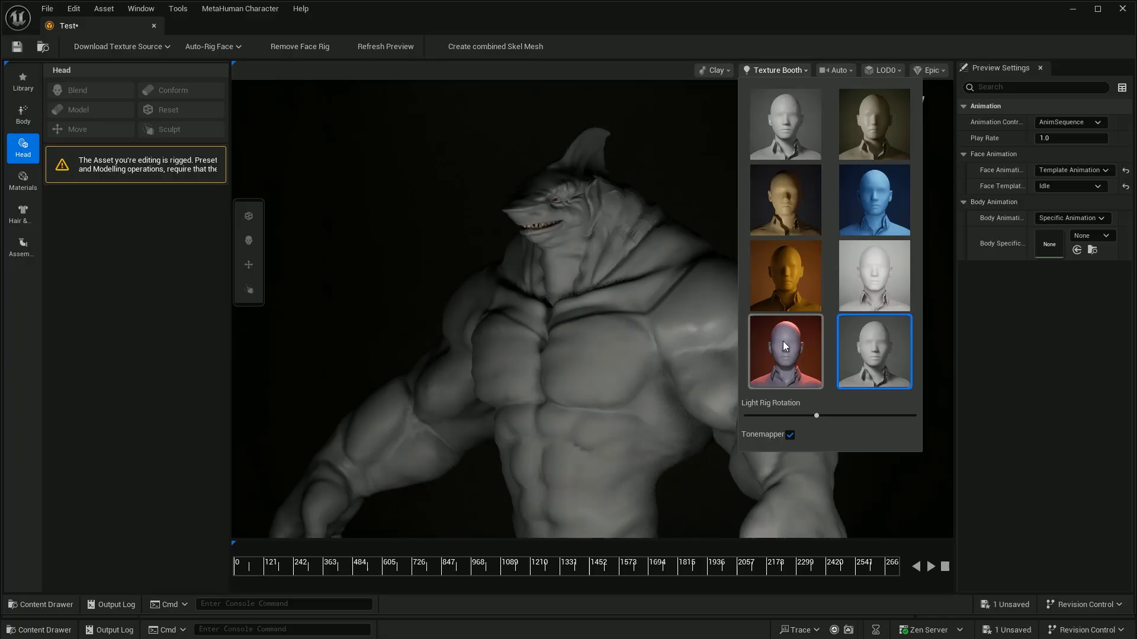
left_click(892, 278)
left_click(907, 213)
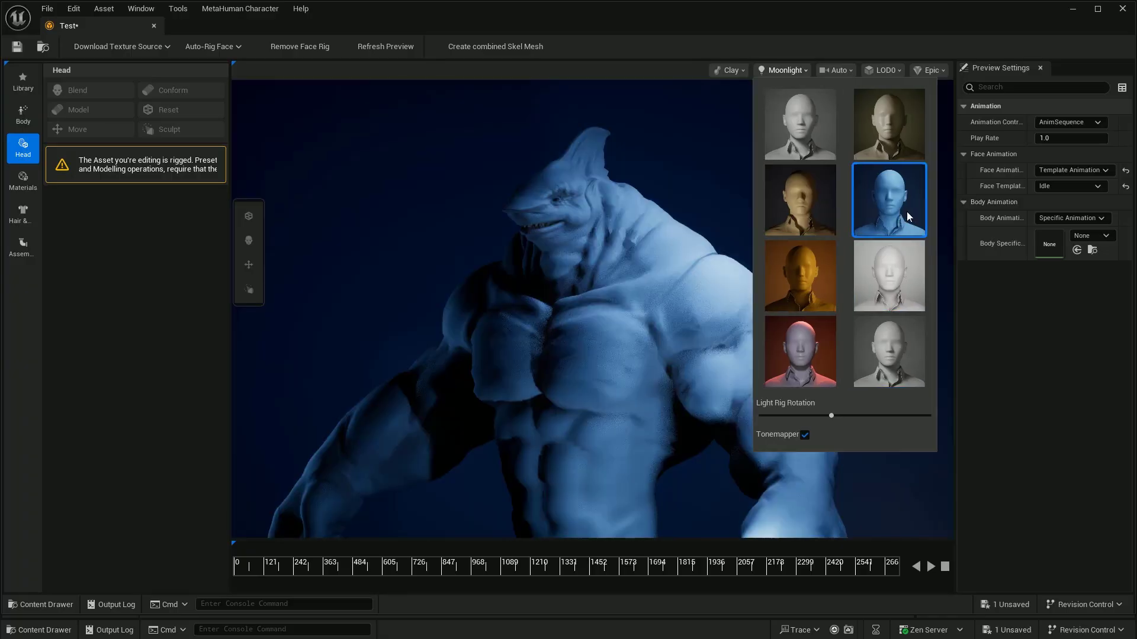
left_click(670, 157)
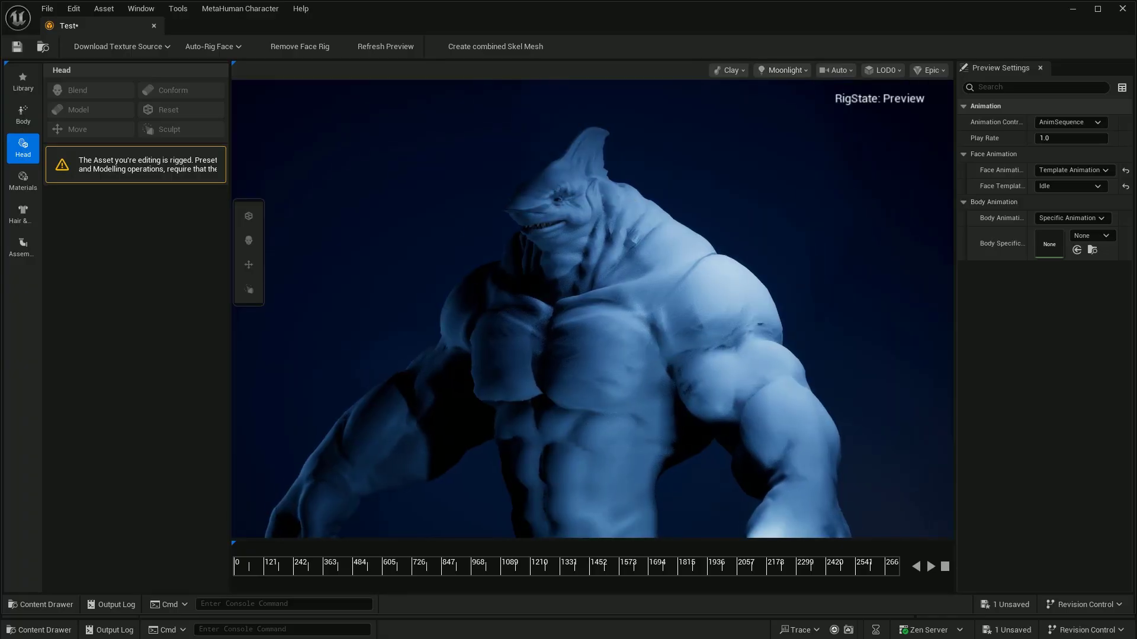
Examine the shark character up close from several angles while scrubbing back and forth through its face animation
left_click_drag(629, 245, 392, 245)
scroll(629, 245, "up", 3)
left_click_drag(629, 245, 665, 287)
middle_click_drag(542, 338, 542, 358)
left_click_drag(365, 525, 545, 525)
left_click_drag(536, 565, 236, 565)
scroll(600, 449, "up", 5)
mouse_move(266, 481)
left_mouse_down()
mouse_move(453, 486)
mouse_move(266, 487)
left_mouse_up()
scroll(453, 486, "down", 5)
left_click_drag(287, 567, 882, 565)
scroll(682, 395, "up", 5)
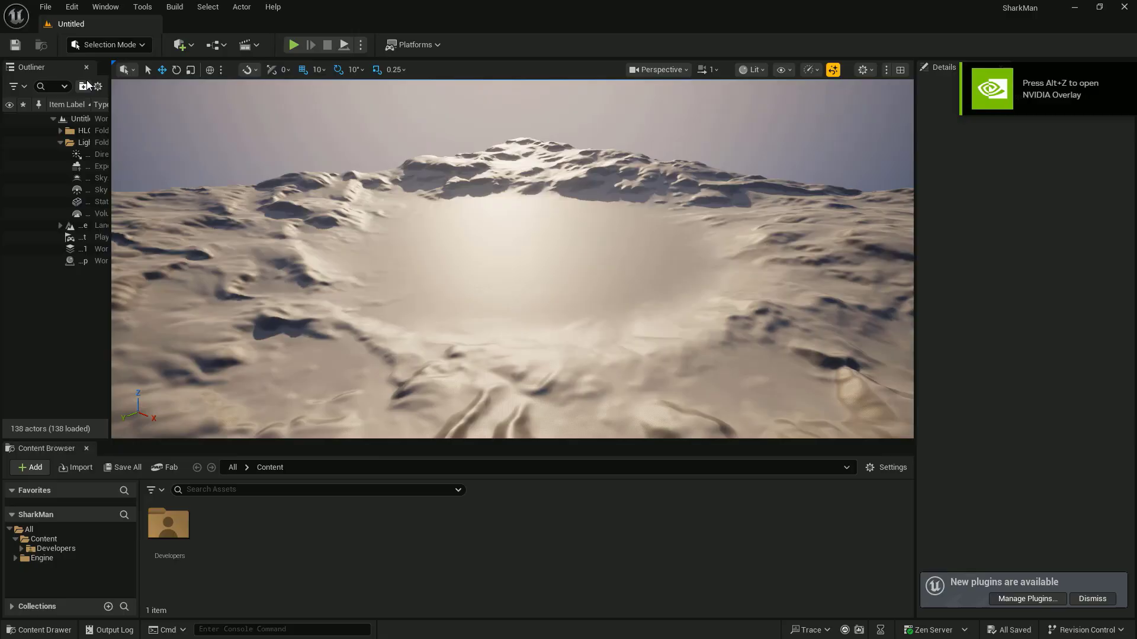
Open the Plugins browser of the SharkMan project and search it for "Meta"
left_click(106, 6)
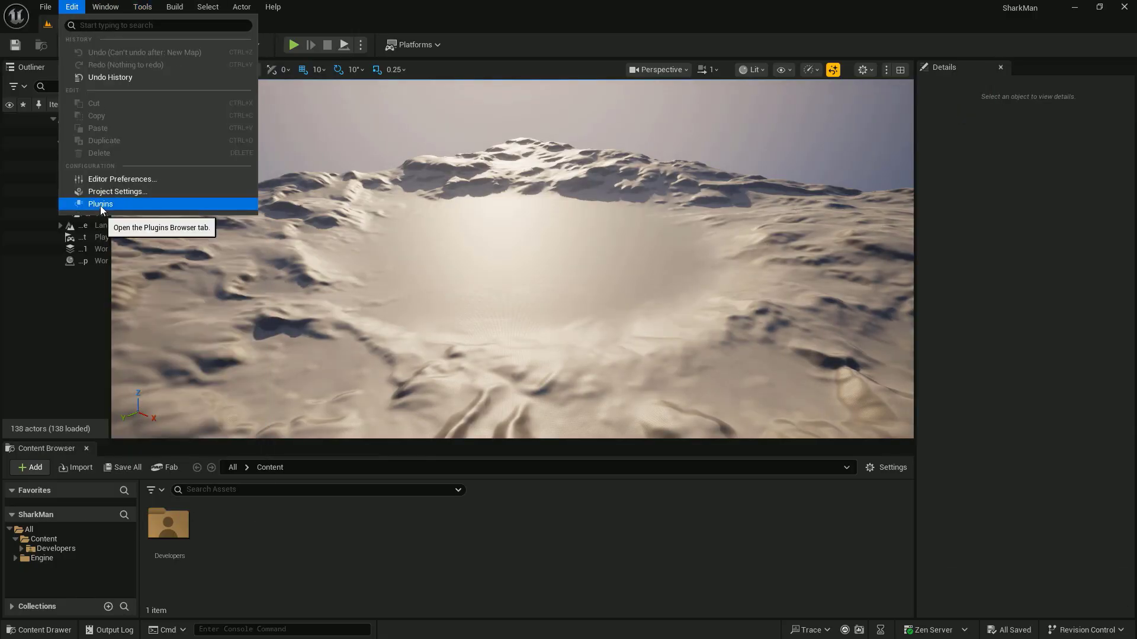
left_click(101, 204)
type("Meta")
scroll(364, 238, "down", 1)
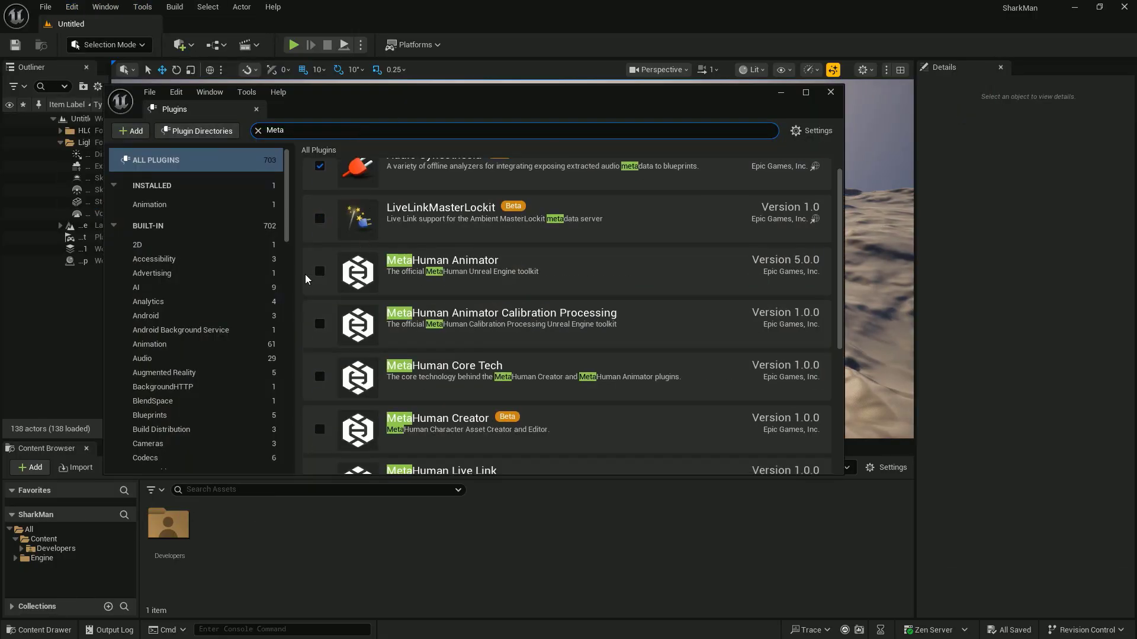
Enable the MetaHuman Animator, MetaHuman Animator Calibration Processing, MetaHuman Core Tech and MetaHuman Creator plugins
left_click(320, 270)
left_click(319, 323)
left_click(319, 376)
scroll(321, 347, "down", 2)
left_click(320, 372)
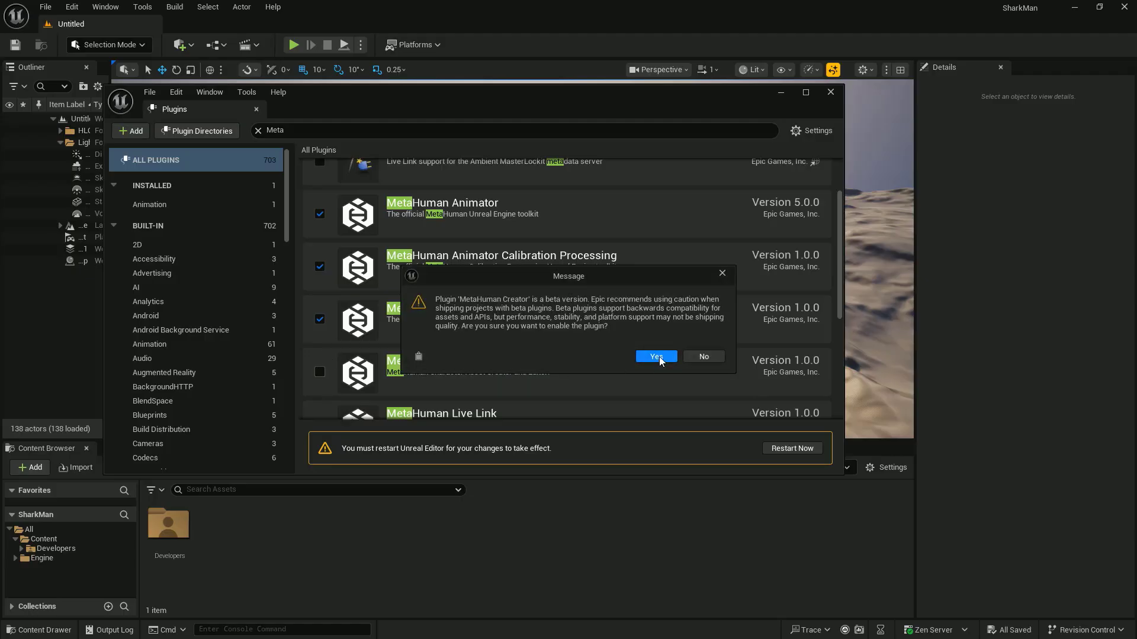
left_click(655, 357)
Enable the experimental MetaHumanRuntime plugin and restart the editor to apply the plugin changes
scroll(316, 361, "down", 4)
left_click(319, 322)
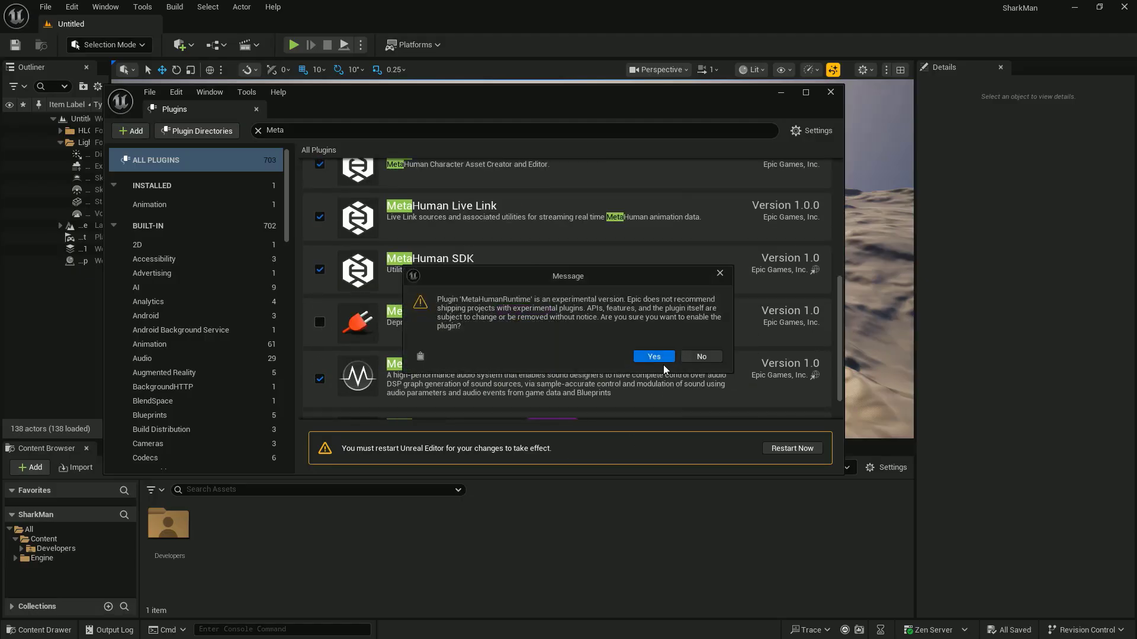
left_click(657, 357)
left_click(782, 448)
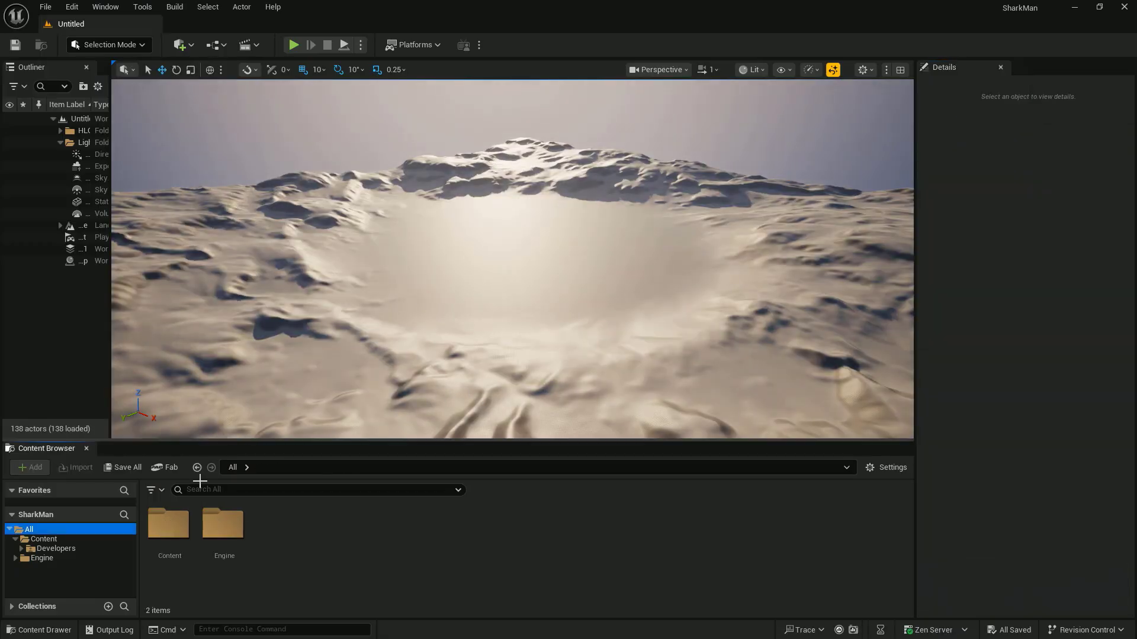
Create a folder named MH inside the Content folder and open it
right_click(276, 548)
left_click(330, 141)
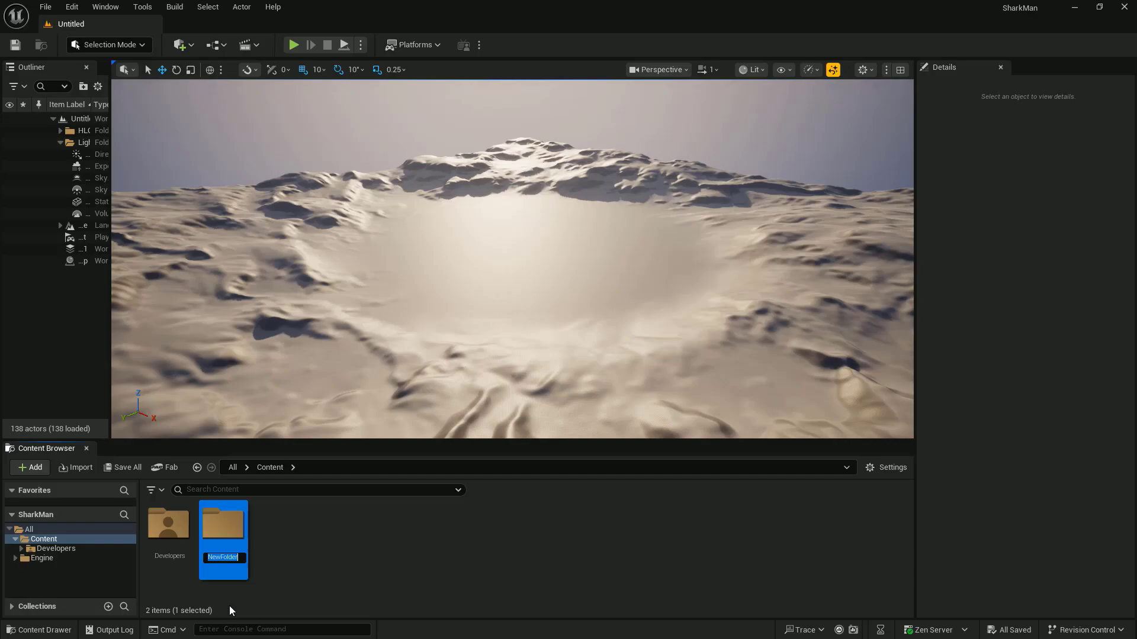
type("MH")
key("Return")
double_click(232, 528)
Create a MetaHuman Character asset named SharKMan in the MH folder and open it
right_click(233, 529)
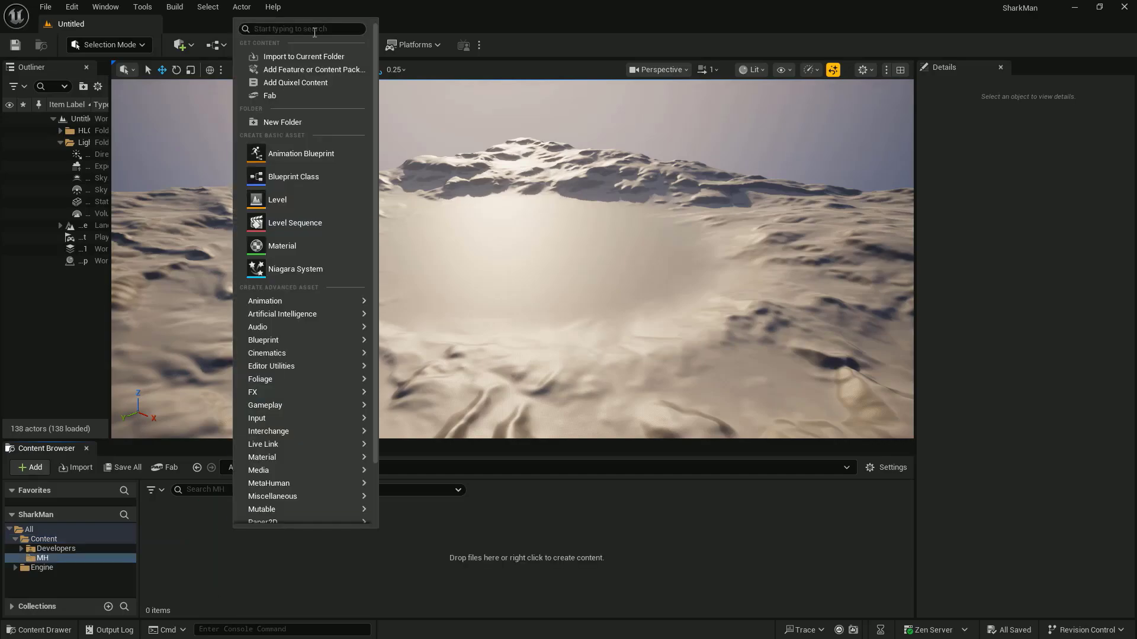
mouse_move(291, 457)
mouse_move(280, 332)
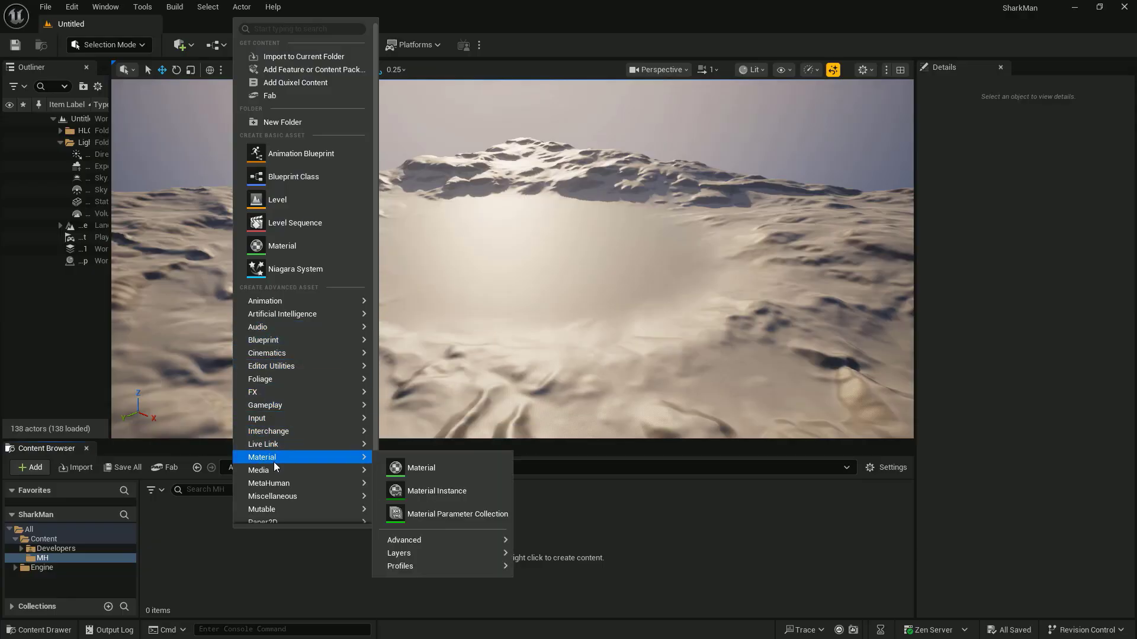
mouse_move(275, 484)
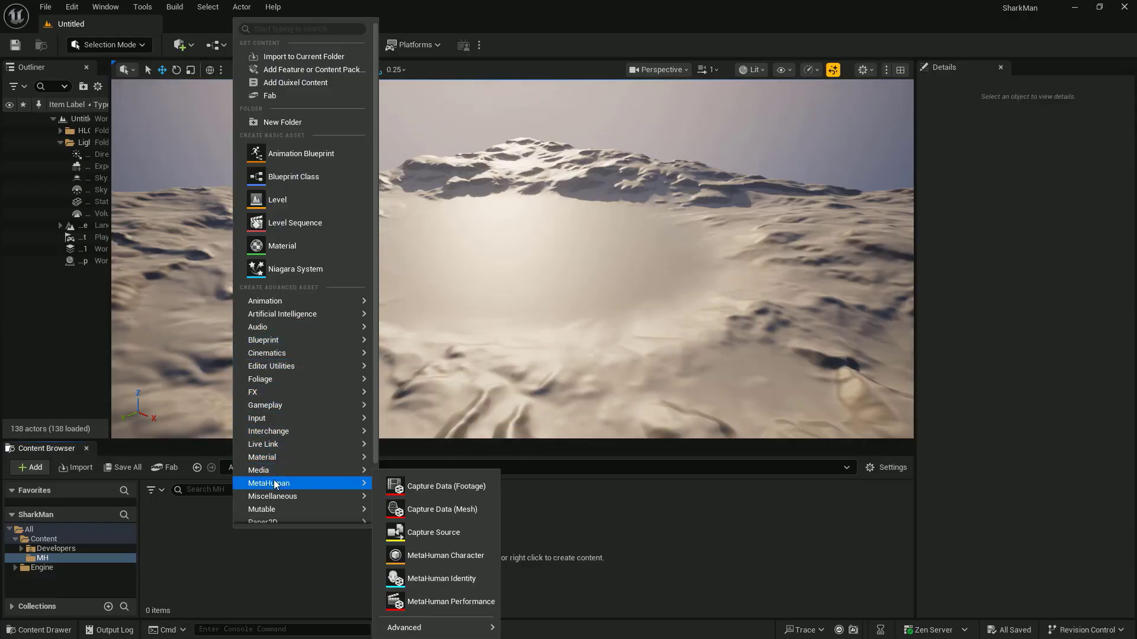
left_click(441, 557)
type("SharKMan")
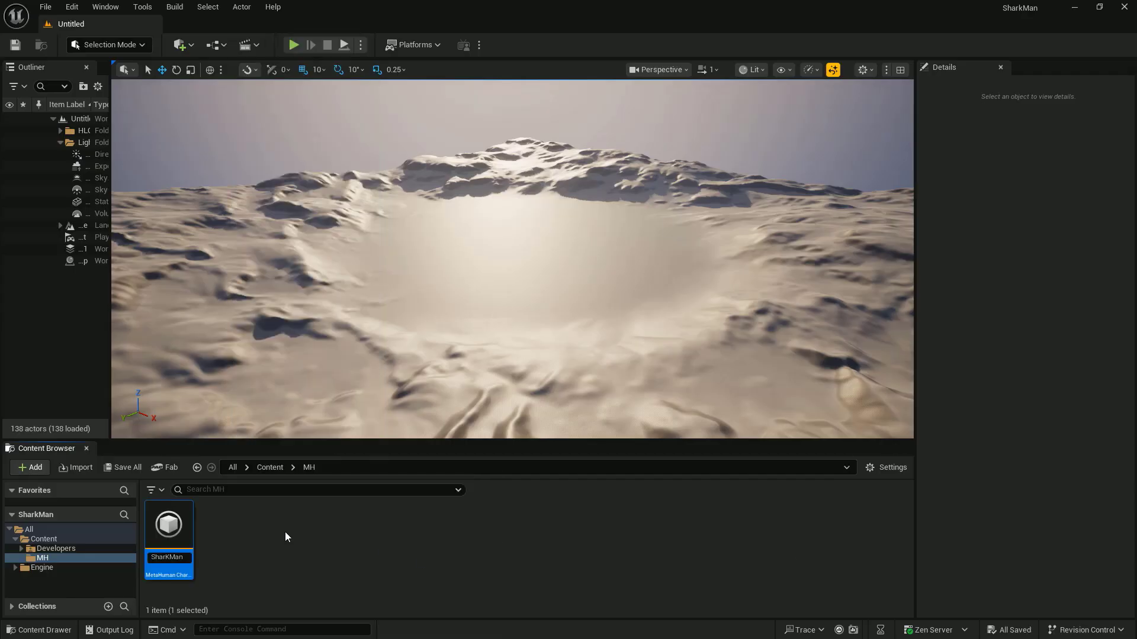
key("Return")
double_click(169, 529)
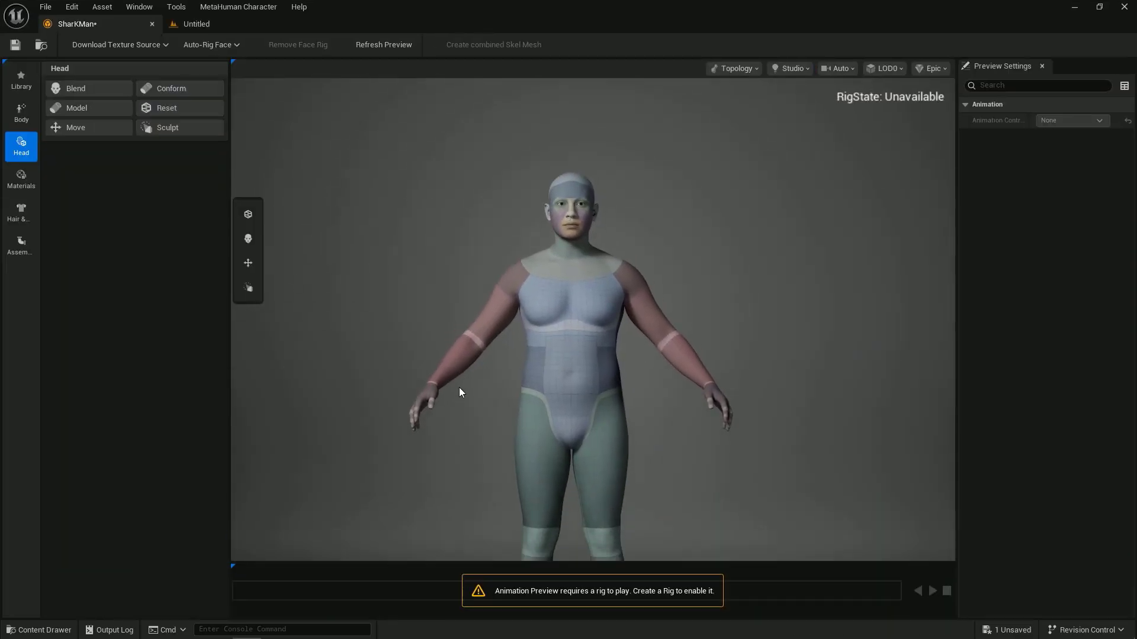
Return to the Untitled level and open the Mesh folder inside MH
left_click(175, 17)
left_click(41, 558)
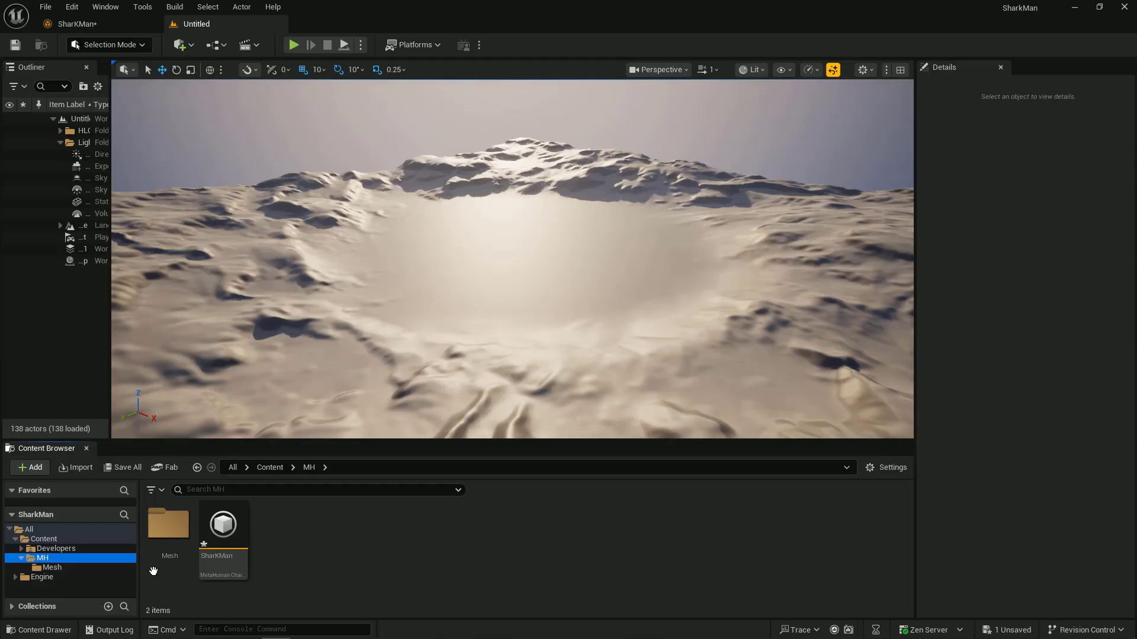
left_click(148, 523)
double_click(148, 522)
Import Body.obj from F:\--SHARK TUTORIAL--\Projects Files\CustomMetahuman\obj into the Mesh folder with a 90° X offset rotation
right_click(242, 540)
left_click(331, 67)
left_click(347, 28)
type("F:\\--SHARK TUTORIAL--\\Projects Files\\CustomMetahuman\\obj")
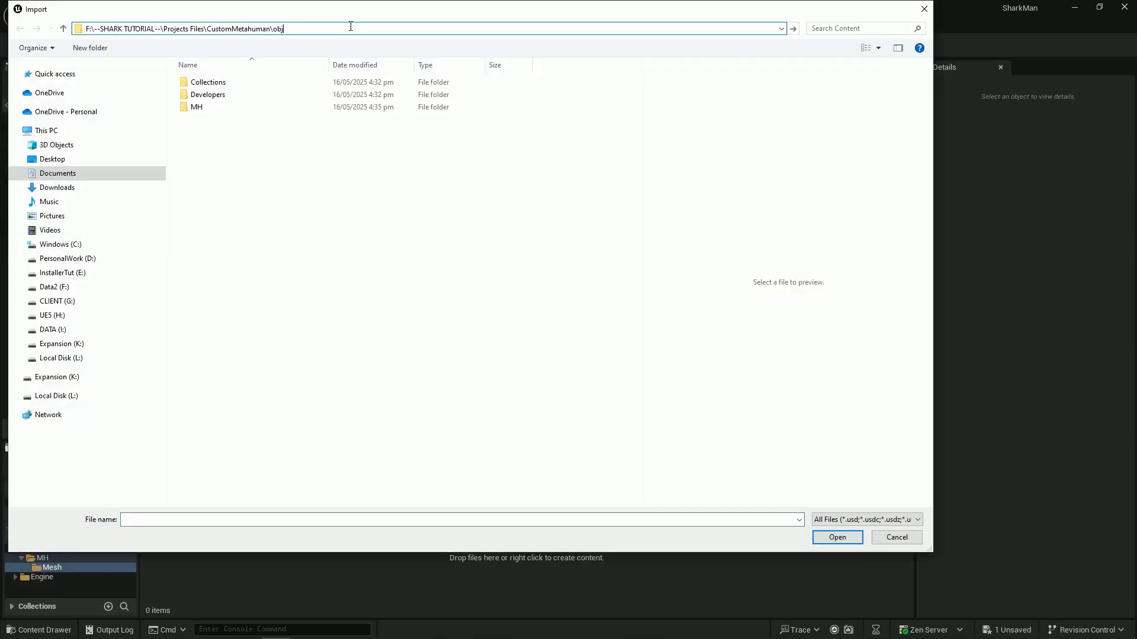
key("Return")
left_click(199, 107)
left_click(836, 539)
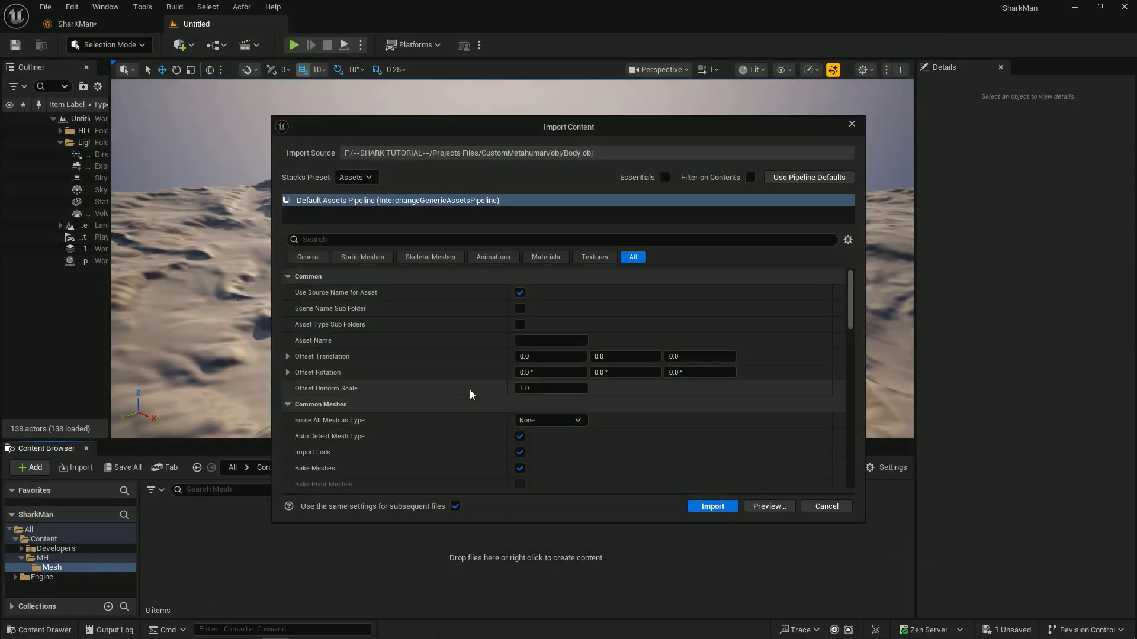
left_click(551, 372)
type("90")
key("Return")
left_click(713, 507)
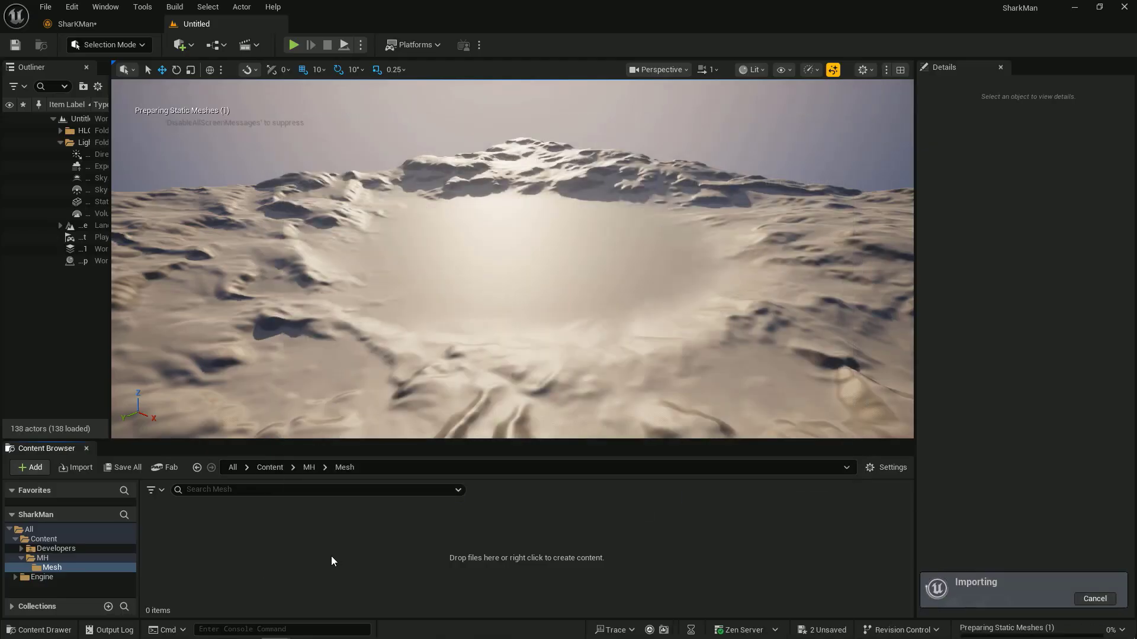
Import the Head OBJ file into the Mesh folder with the same import settings
right_click(273, 536)
left_click(318, 85)
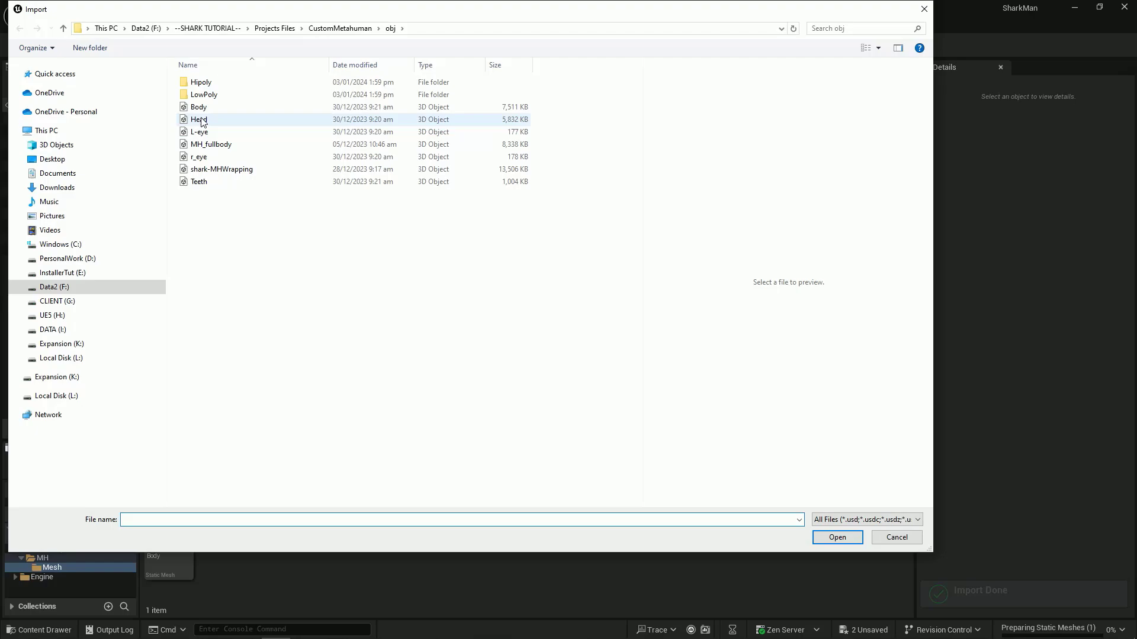
left_click(200, 119)
left_click(836, 537)
left_click(711, 507)
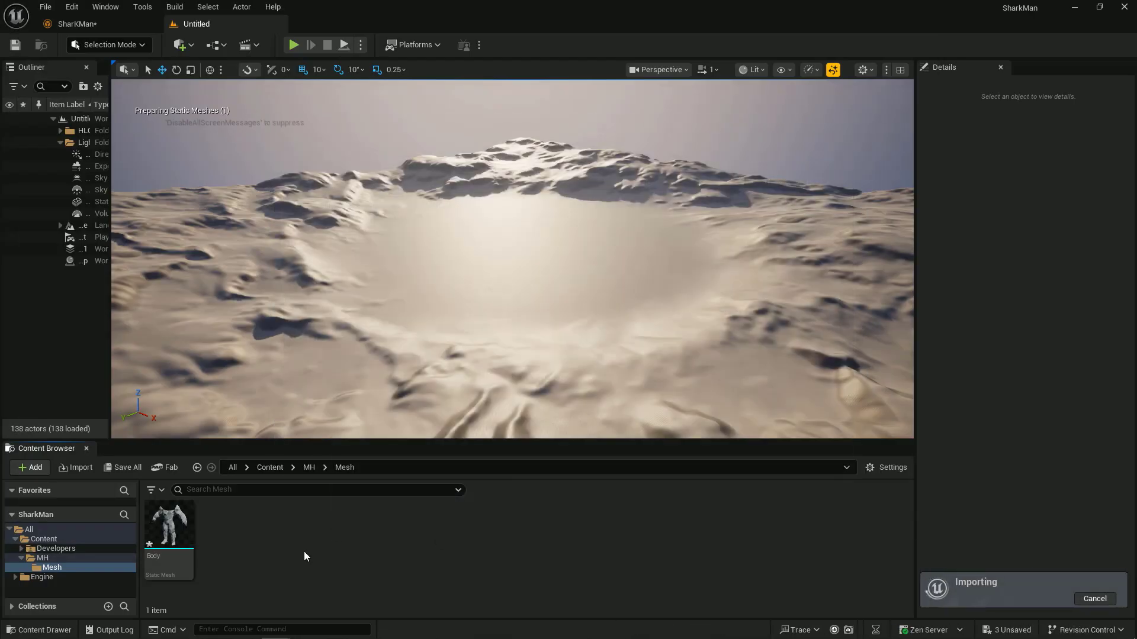
Import the L-eye, r_eye and Teeth OBJ files together into the Mesh folder
right_click(307, 552)
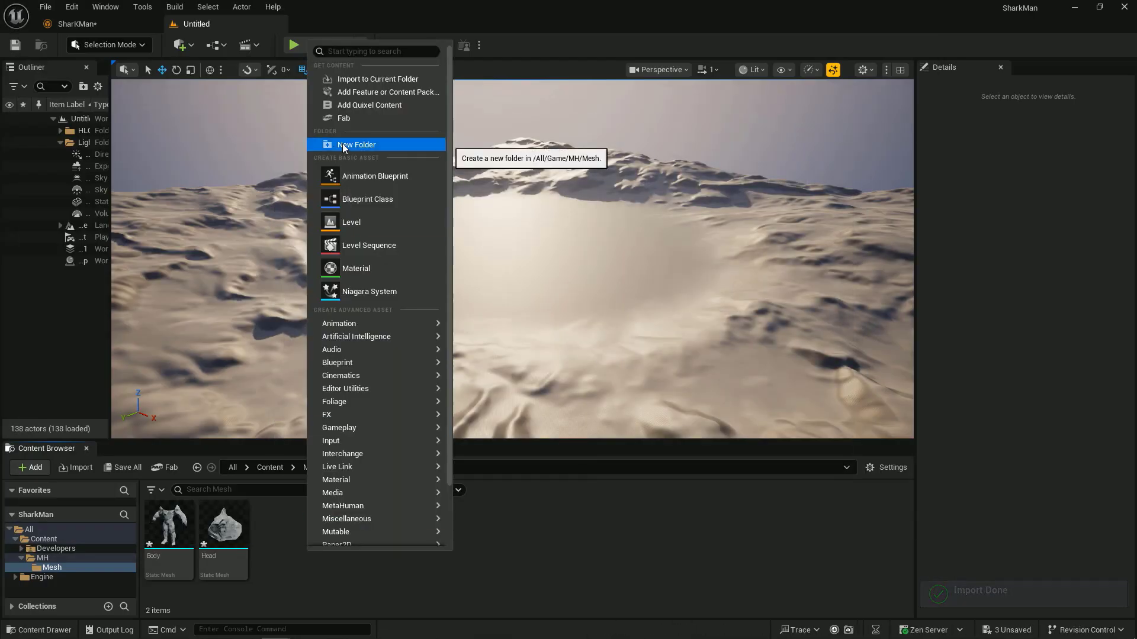
left_click(354, 78)
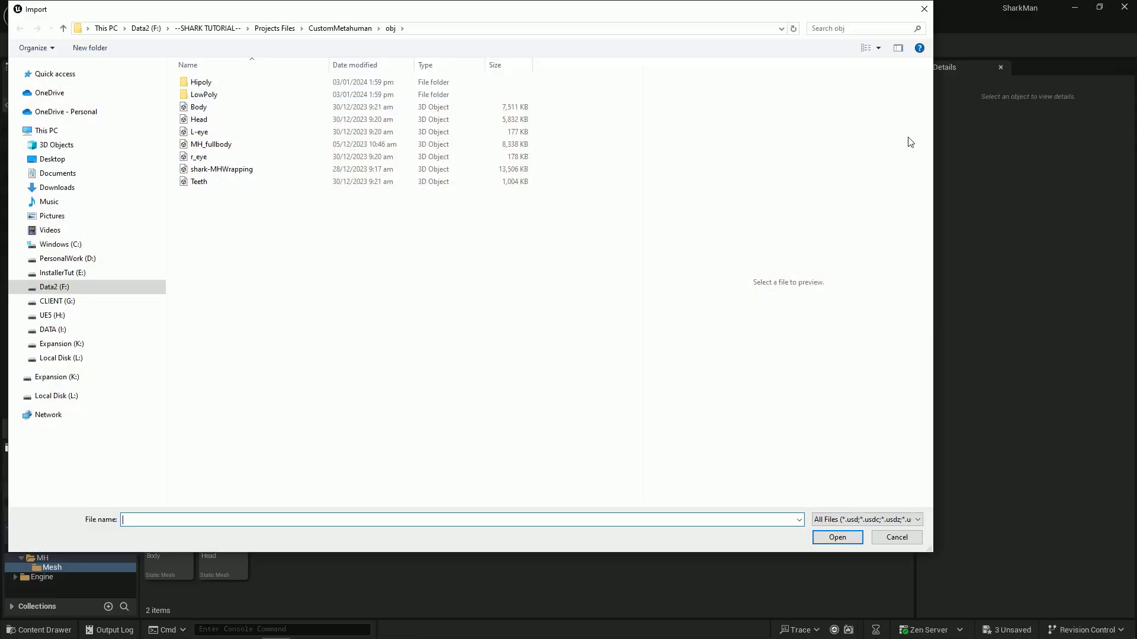
left_click(199, 131)
left_click(199, 156, "ctrl")
left_click(199, 181, "ctrl")
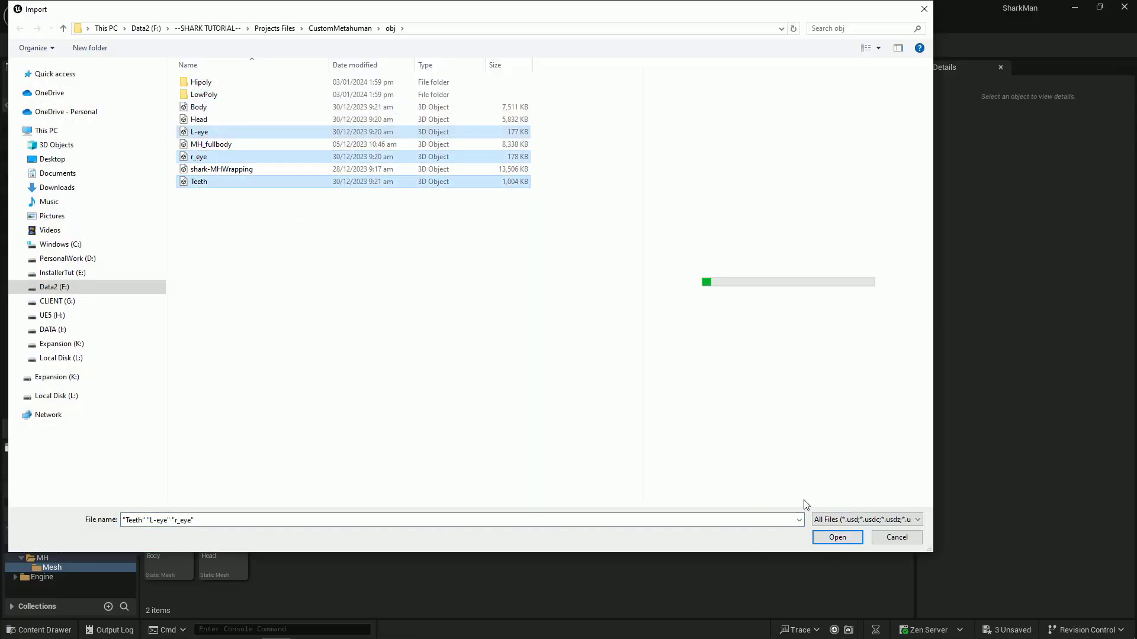
left_click(837, 537)
left_click(711, 504)
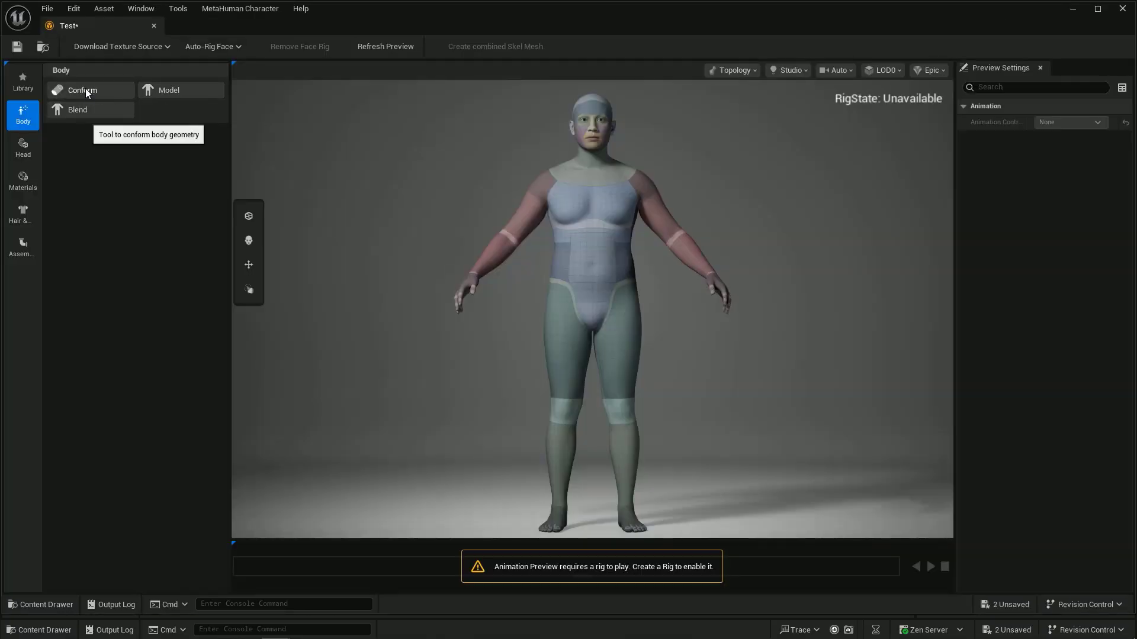
Conform the MetaHuman's body from a template, using the Body static mesh as the source
left_click(85, 89)
left_click(187, 149)
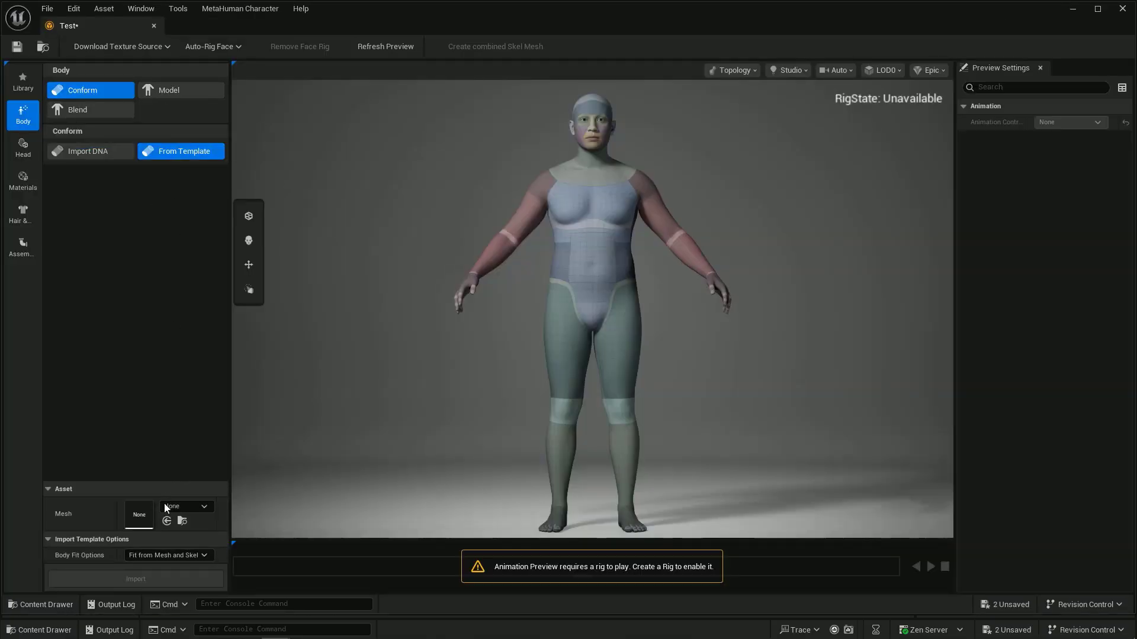
left_click(178, 507)
type("Bo")
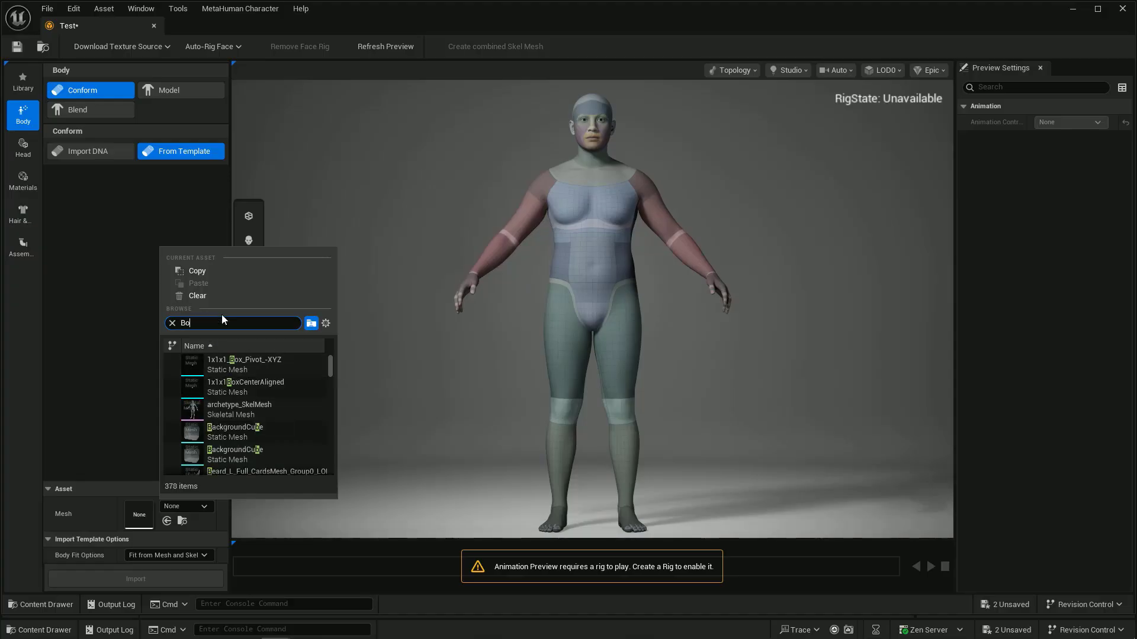
type("dy")
left_click(236, 365)
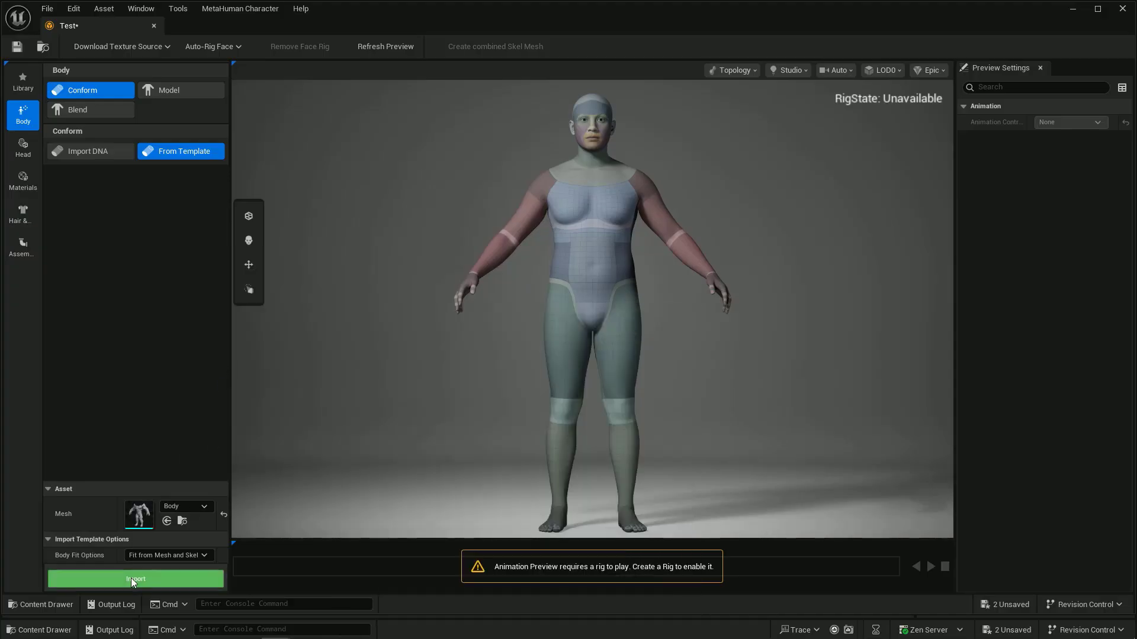
left_click(130, 577)
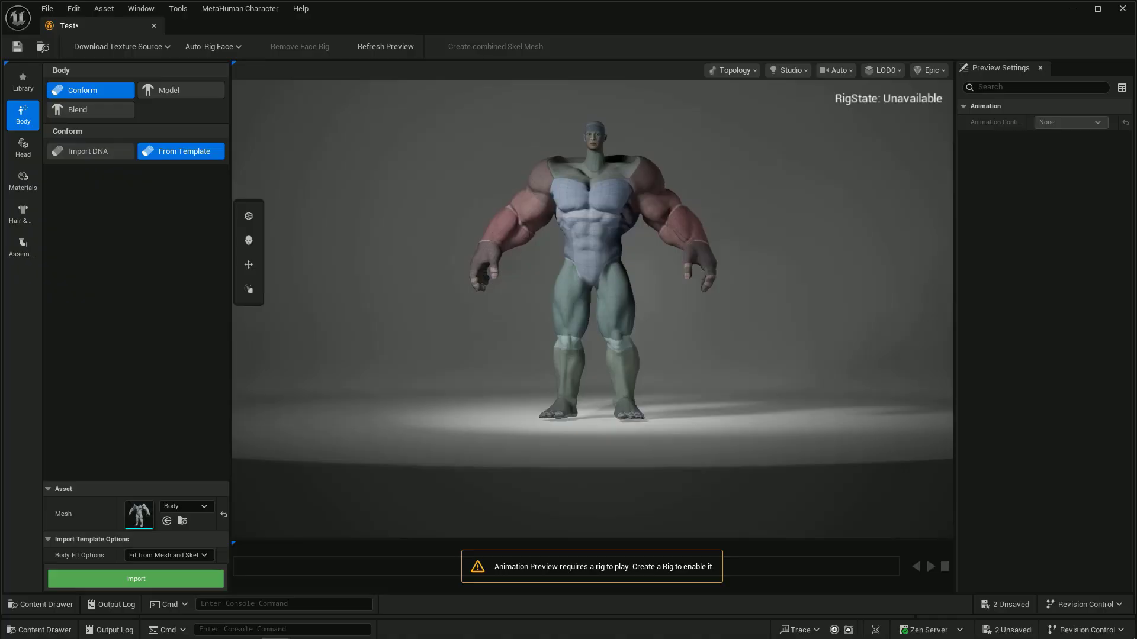
Conform the MetaHuman's head from a template, using the Head, L-eye, r_eye and Teeth meshes with alignment set to None
middle_click_drag(563, 326, 541, 383)
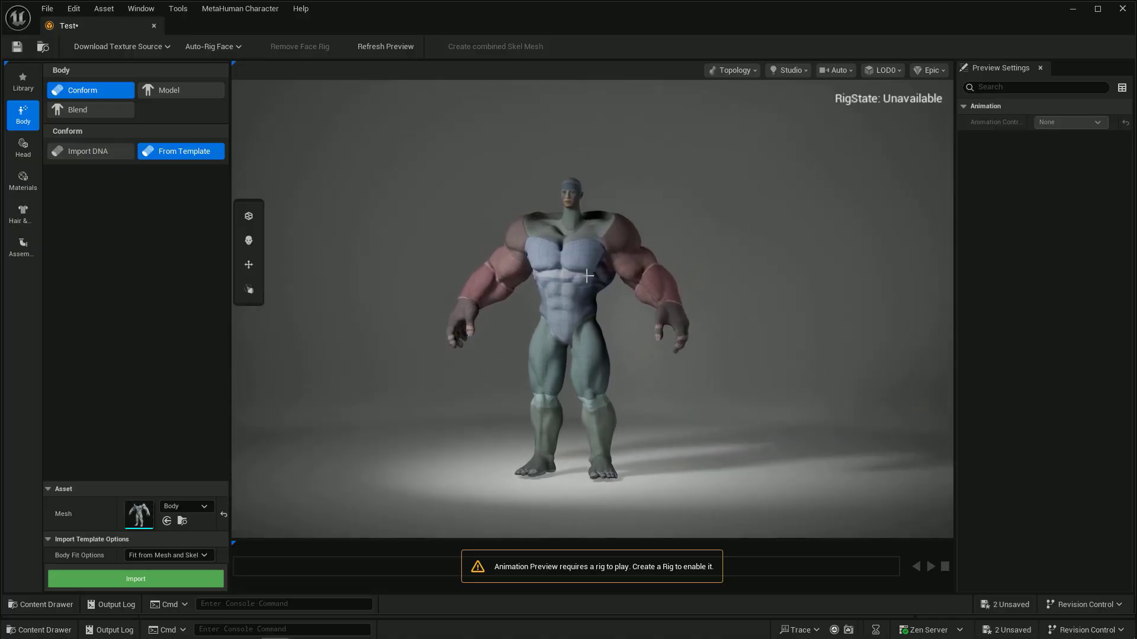
scroll(587, 276, "up", 4)
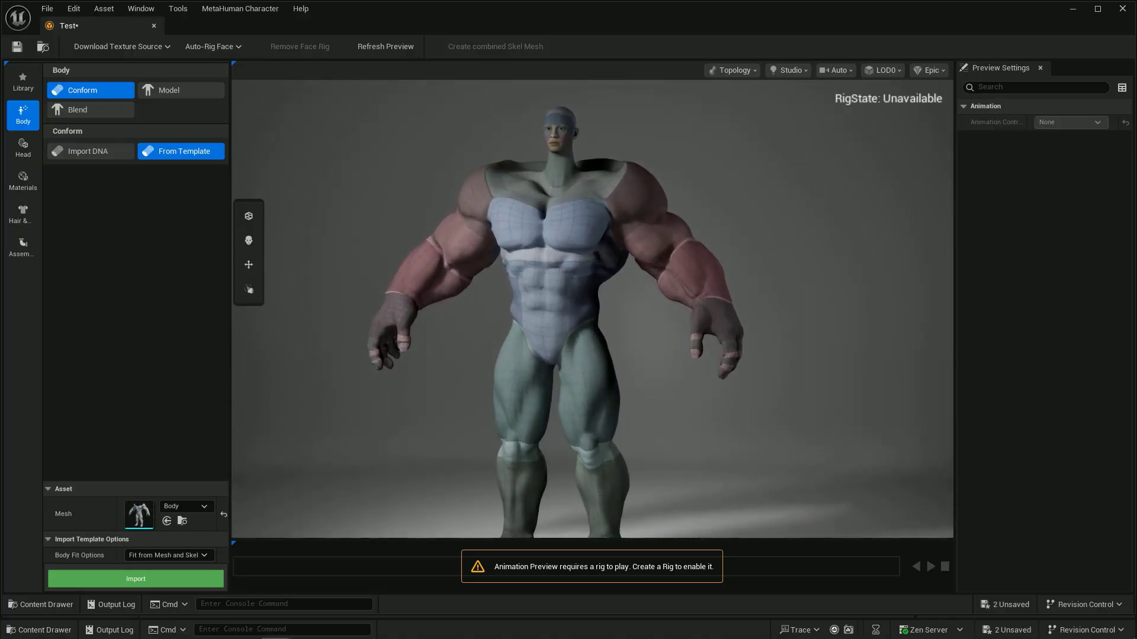
middle_click_drag(580, 273, 574, 329)
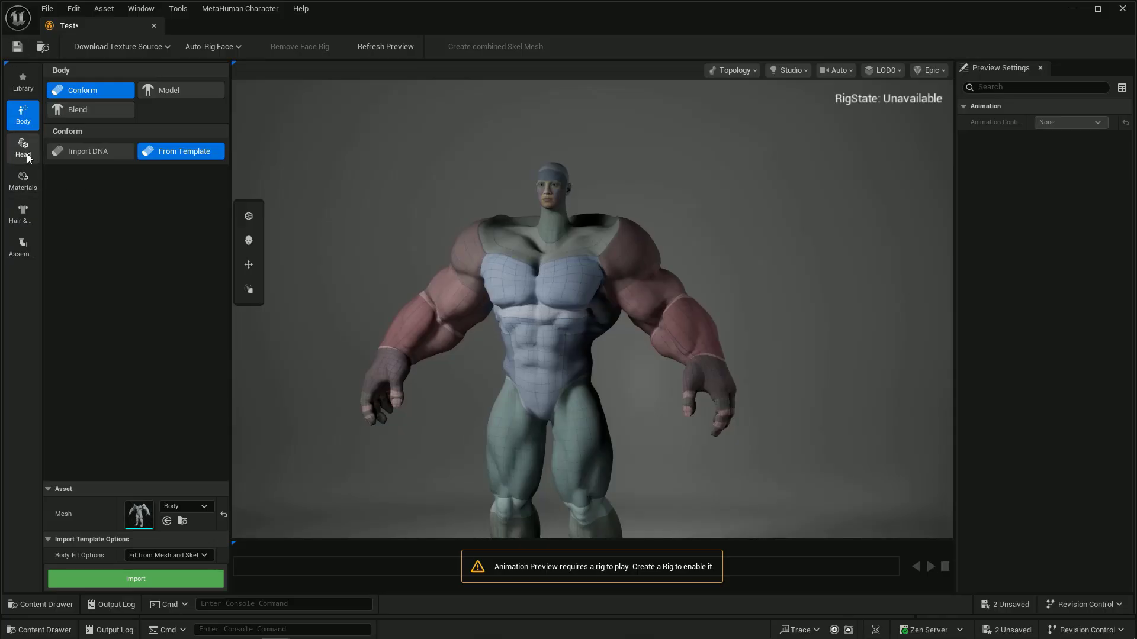
left_click(24, 148)
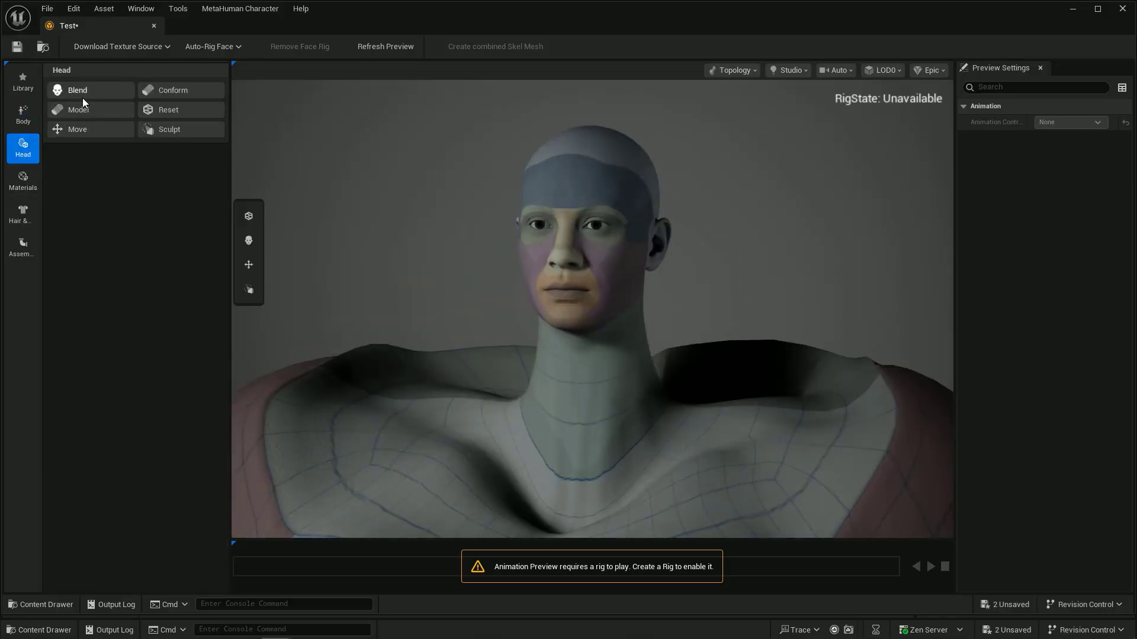
left_click(173, 90)
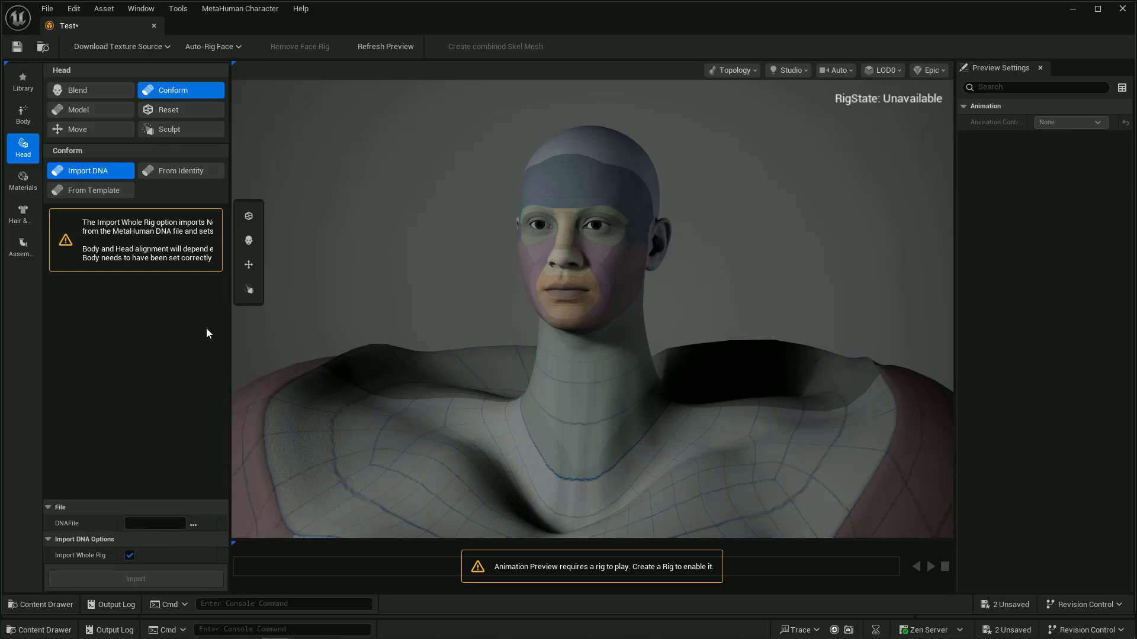
left_click(84, 186)
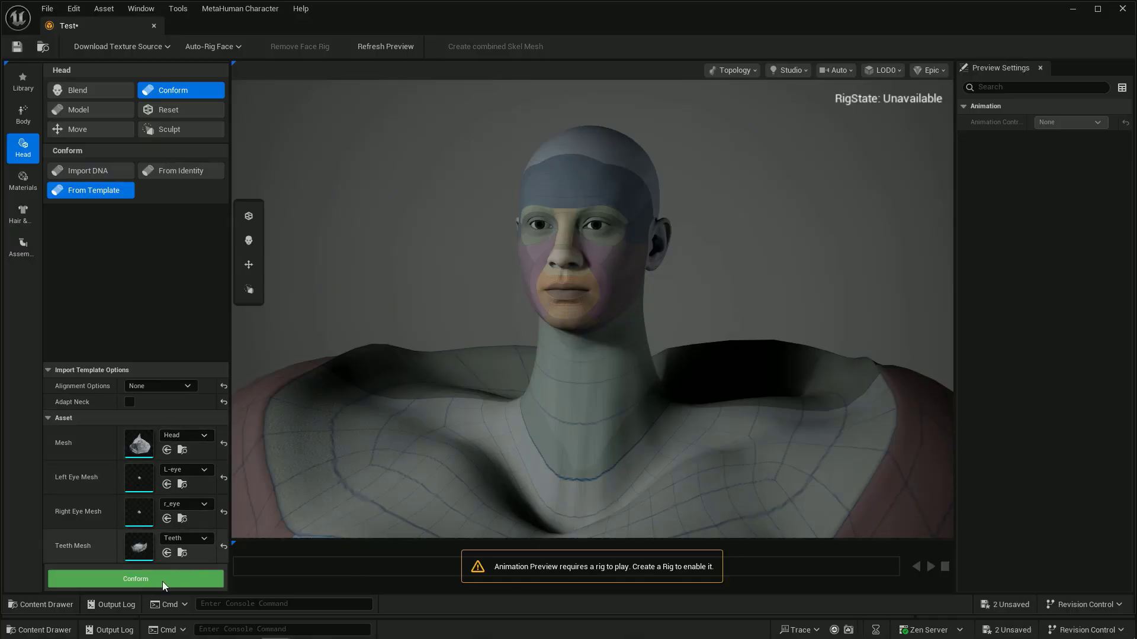
left_click(130, 580)
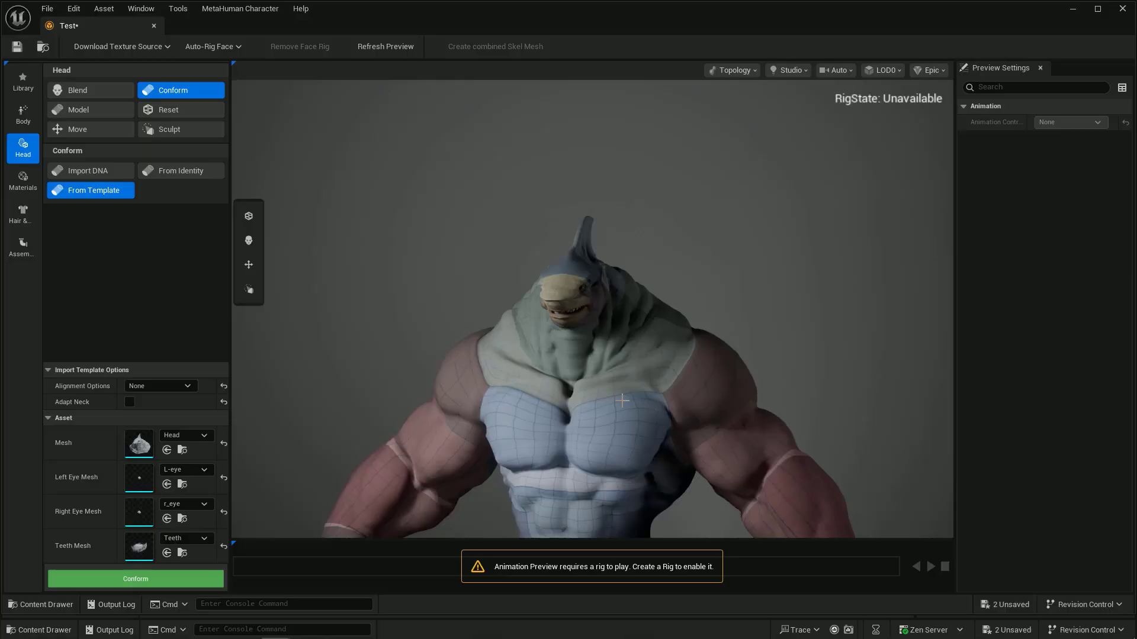
Switch the preview material to Clay and examine the conformed shark head and upper body from several angles
left_click_drag(622, 401, 492, 381)
scroll(794, 289, "down", 4)
scroll(498, 379, "up", 8)
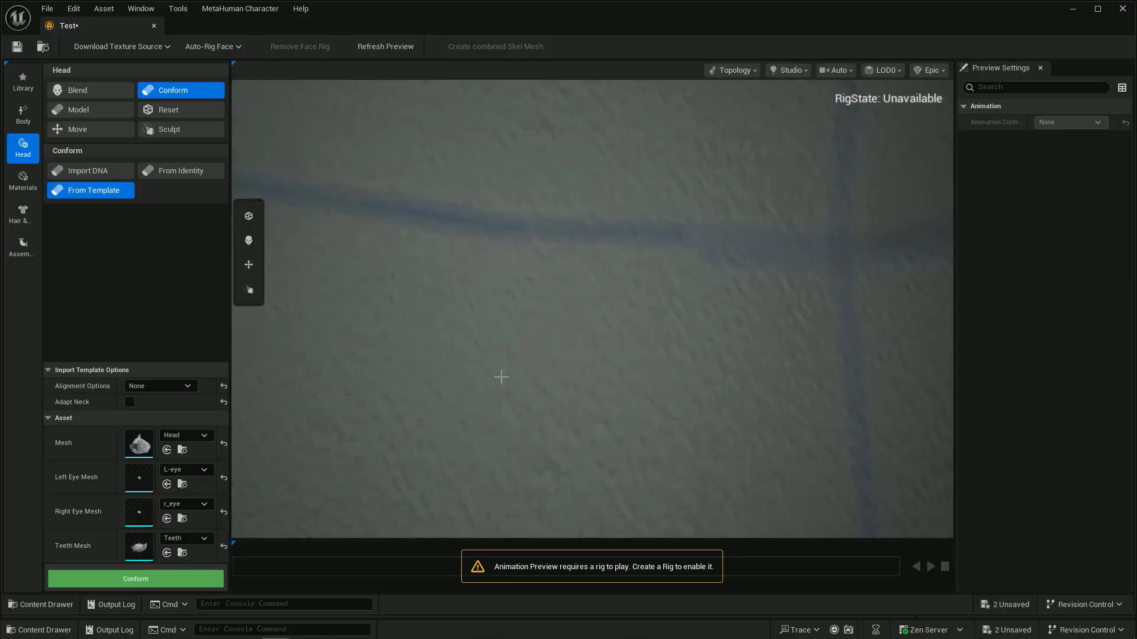
scroll(501, 377, "down", 8)
scroll(501, 377, "up", 1)
left_click(733, 71)
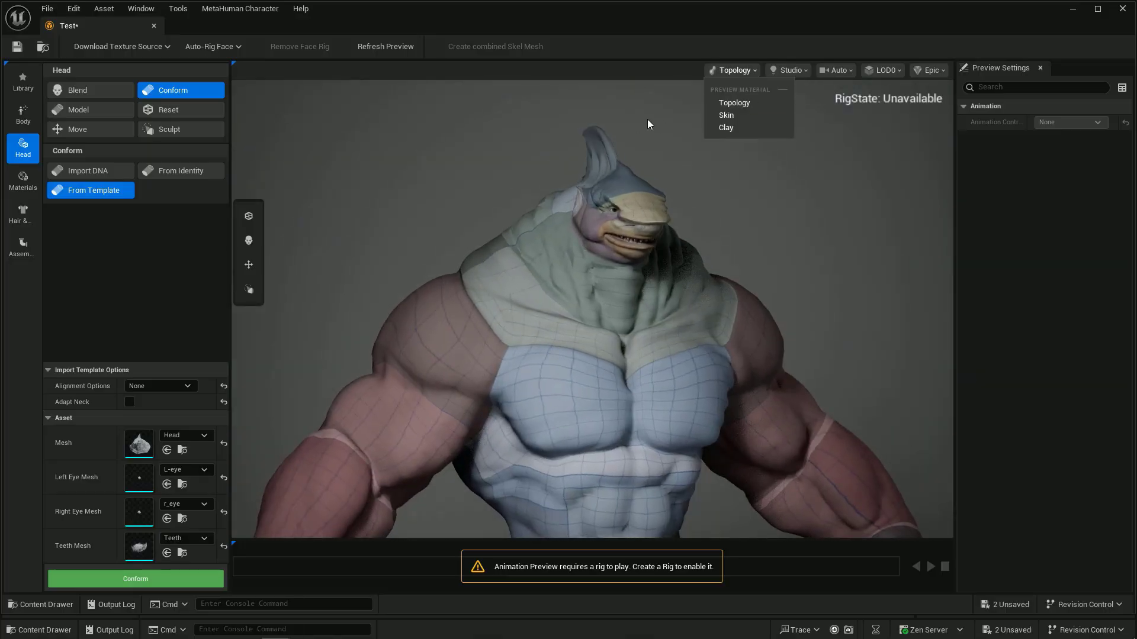
left_click(733, 70)
left_click(732, 70)
left_click(726, 126)
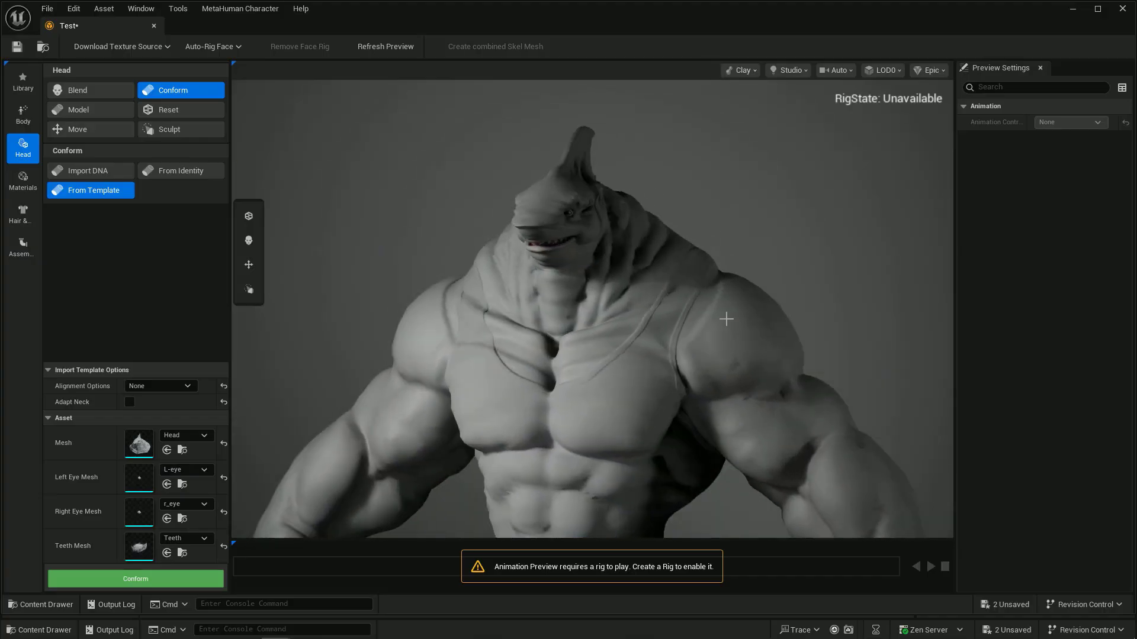
left_click_drag(727, 319, 654, 347)
scroll(655, 347, "up", 6)
scroll(651, 347, "down", 6)
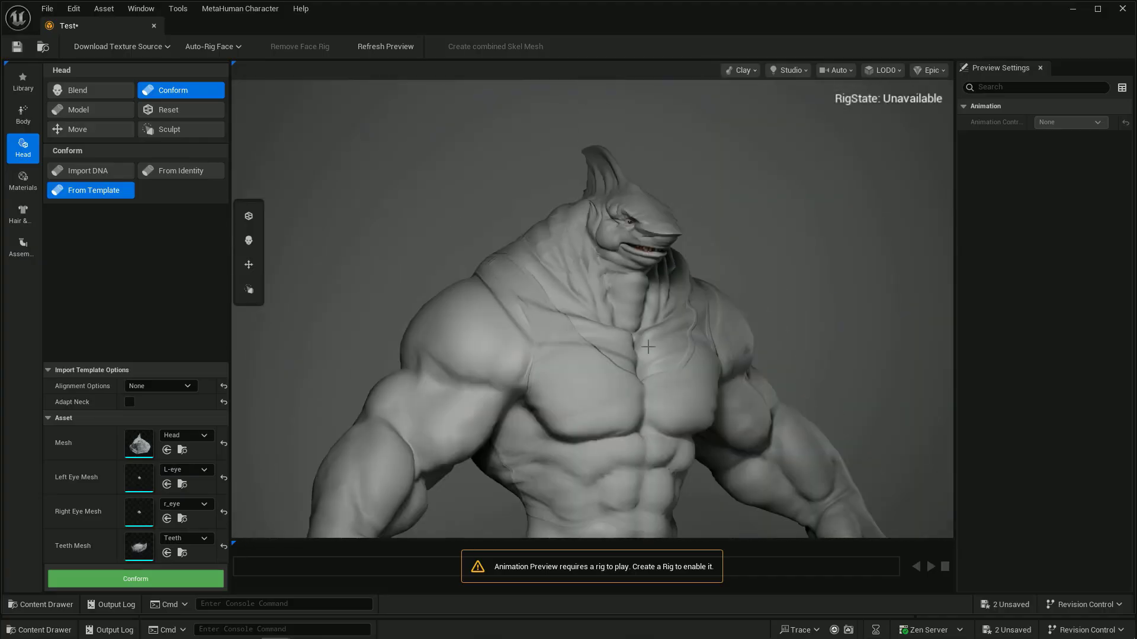
Download the high-resolution face and body textures and display the character with the Skin preview material
left_click(145, 45)
left_click(112, 79)
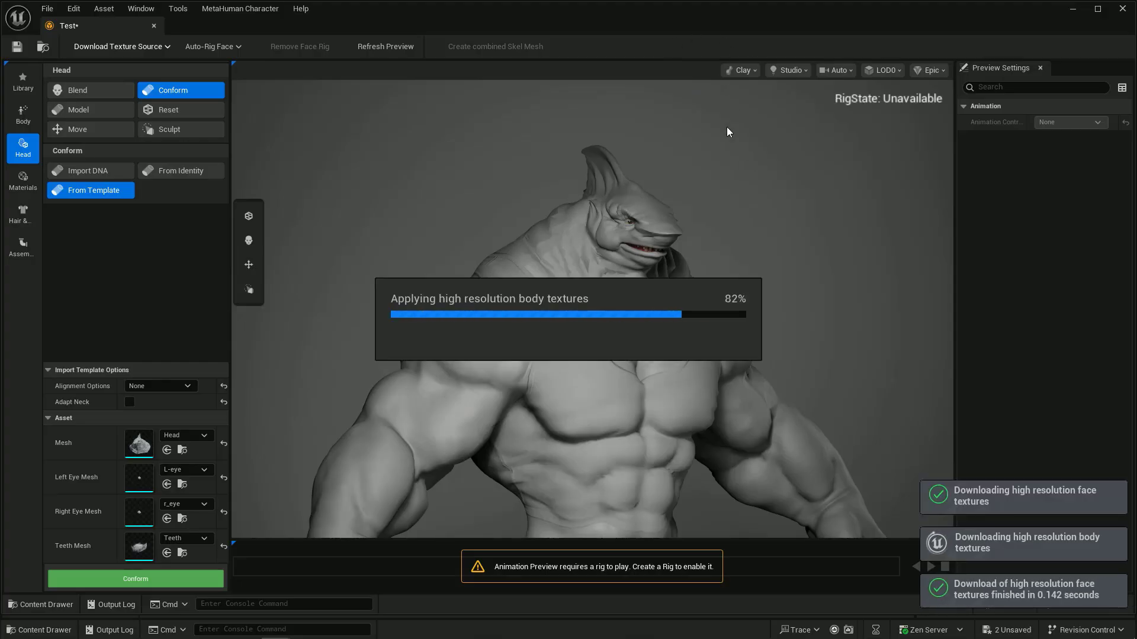
left_click(741, 70)
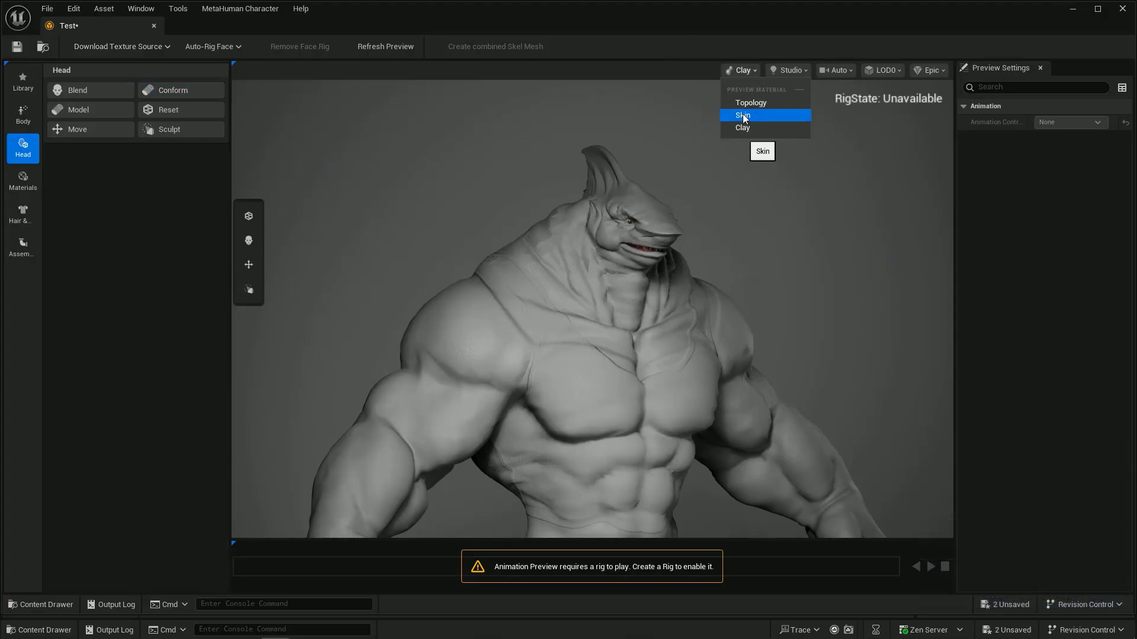
left_click(741, 117)
left_click_drag(735, 240, 599, 378)
scroll(619, 350, "up", 6)
scroll(602, 362, "down", 3)
scroll(609, 366, "down", 2)
scroll(599, 379, "up", 3)
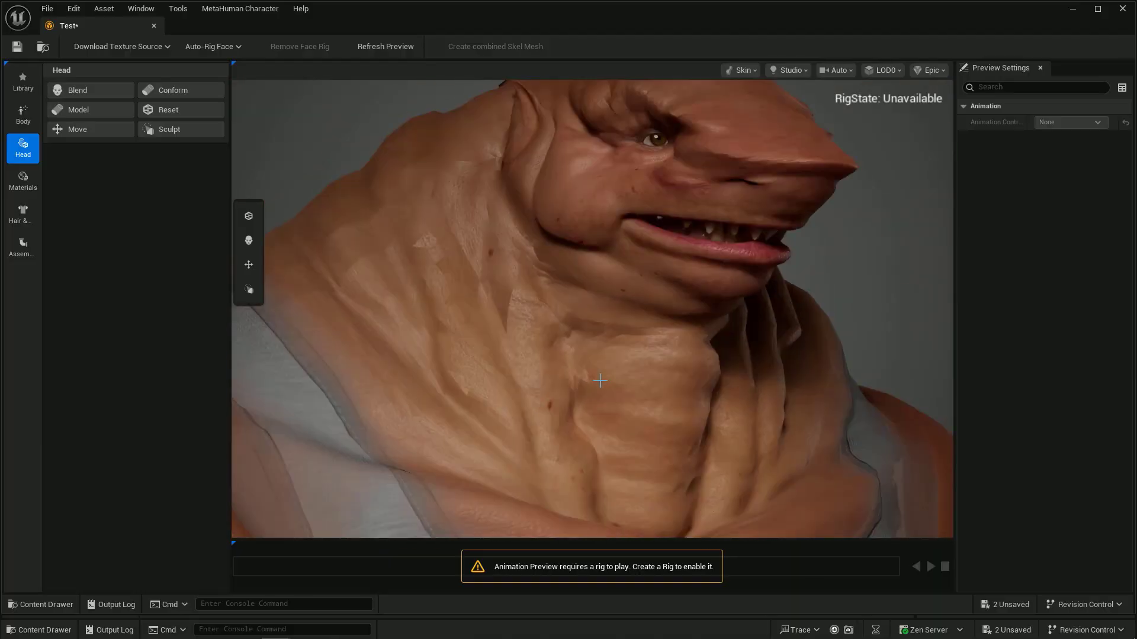
scroll(597, 383, "down", 3)
scroll(595, 386, "down", 3)
Switch the character's preview material back to Clay
left_click(743, 128)
left_click_drag(744, 142, 781, 112)
left_click(741, 70)
left_click_drag(711, 118, 764, 118)
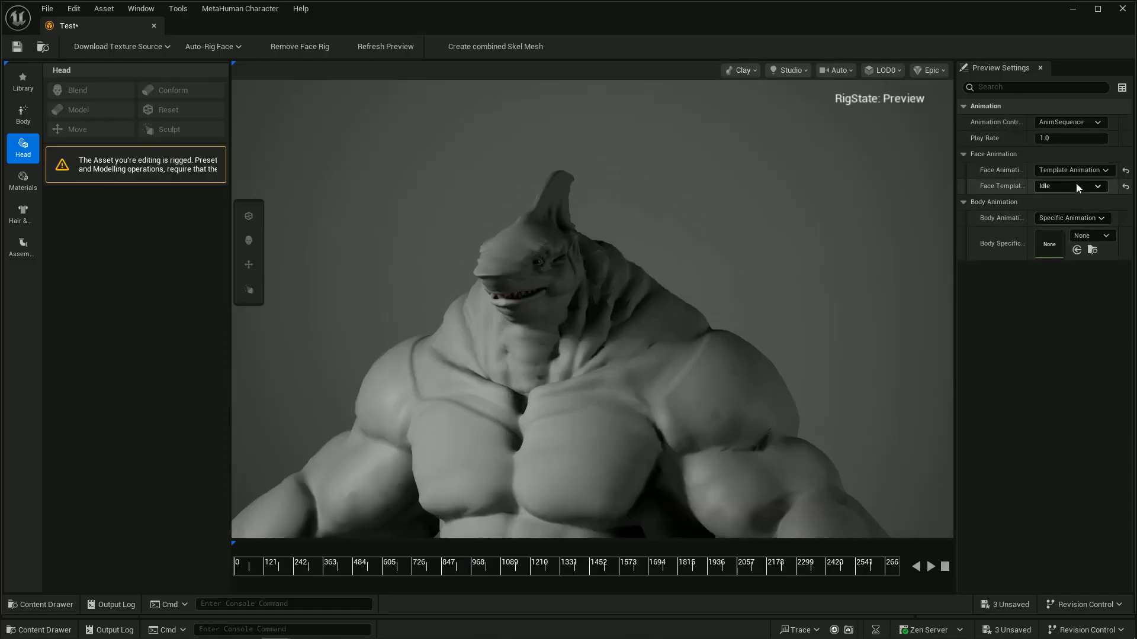
left_click(1073, 186)
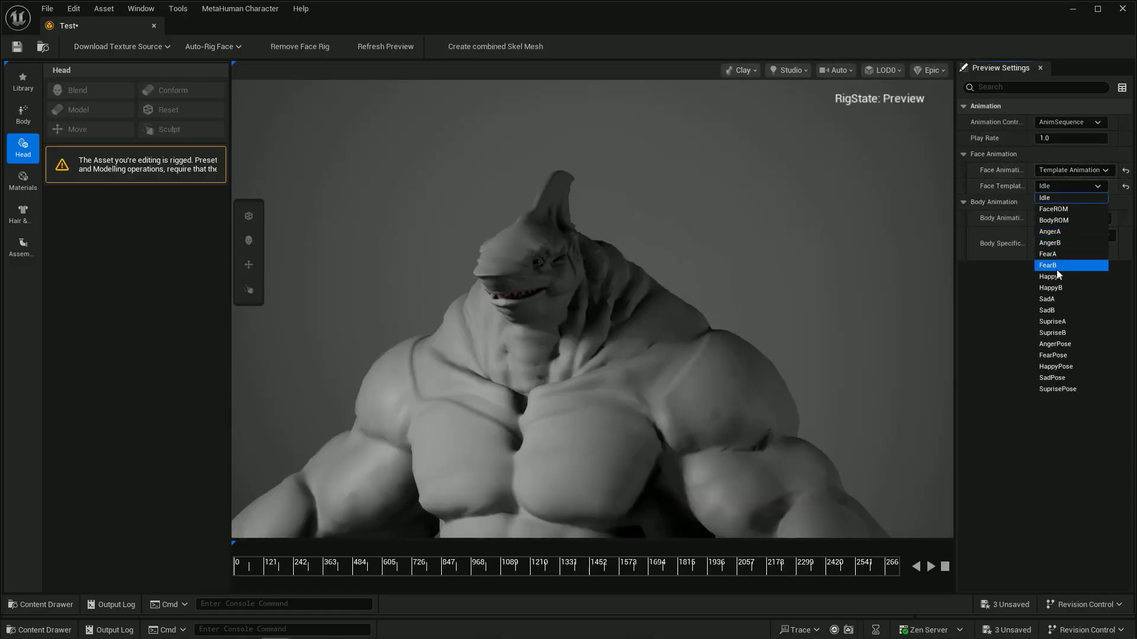
left_click(888, 332)
scroll(767, 337, "up", 1)
left_click(835, 70)
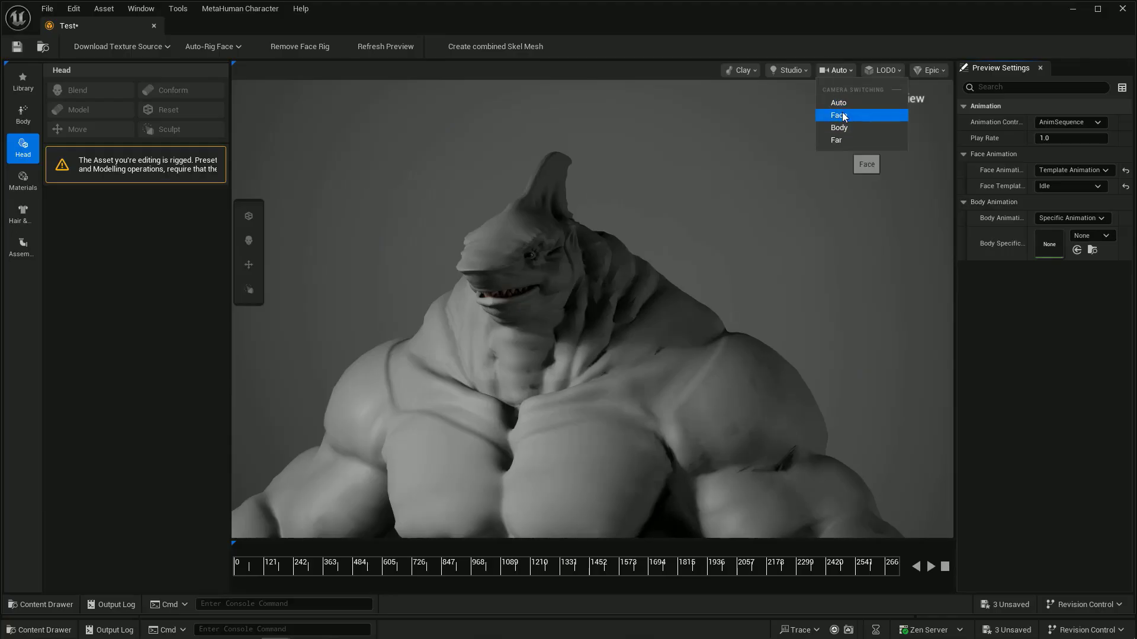
Try the Fireside and Moonlight lighting presets on the clay shark and reframe it with the Auto camera
left_click(786, 70)
left_click(806, 200)
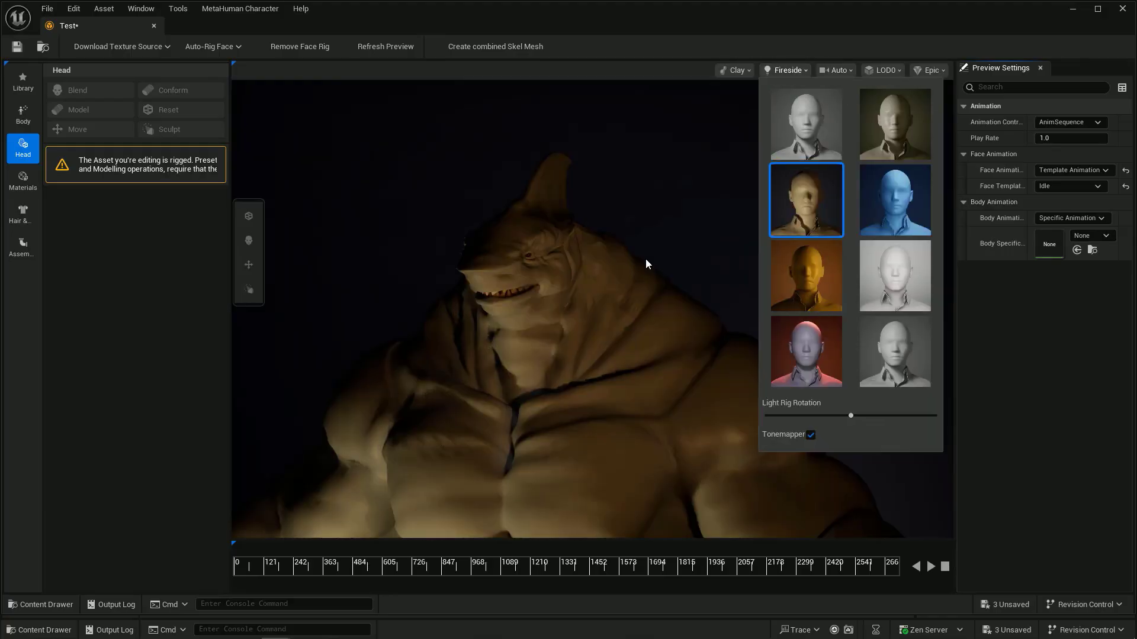
left_click(895, 208)
left_click(836, 70)
left_click(844, 106)
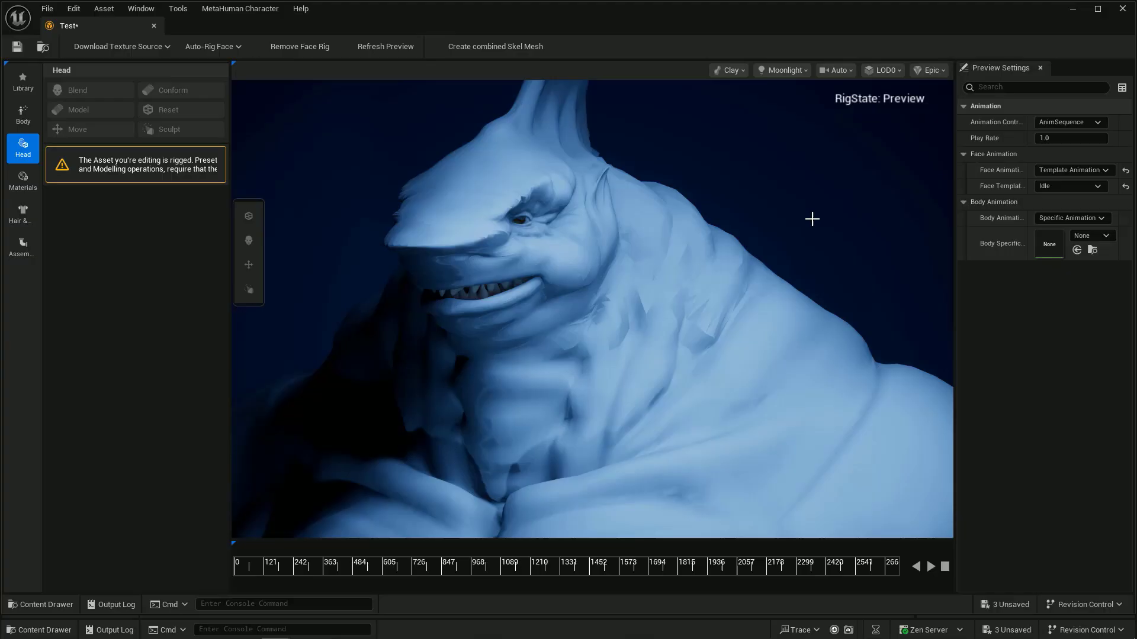
left_click(841, 66)
Try further lighting presets, including Red Lantern, on the clay shark and return to the Studio lighting
left_click(782, 69)
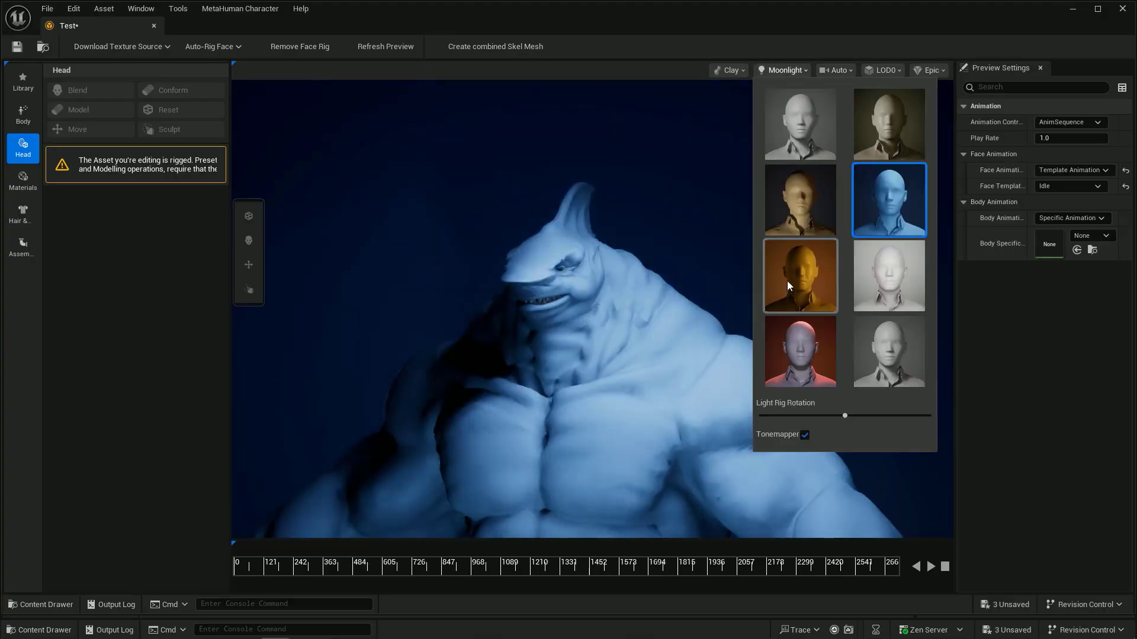
left_click(792, 283)
left_click(803, 352)
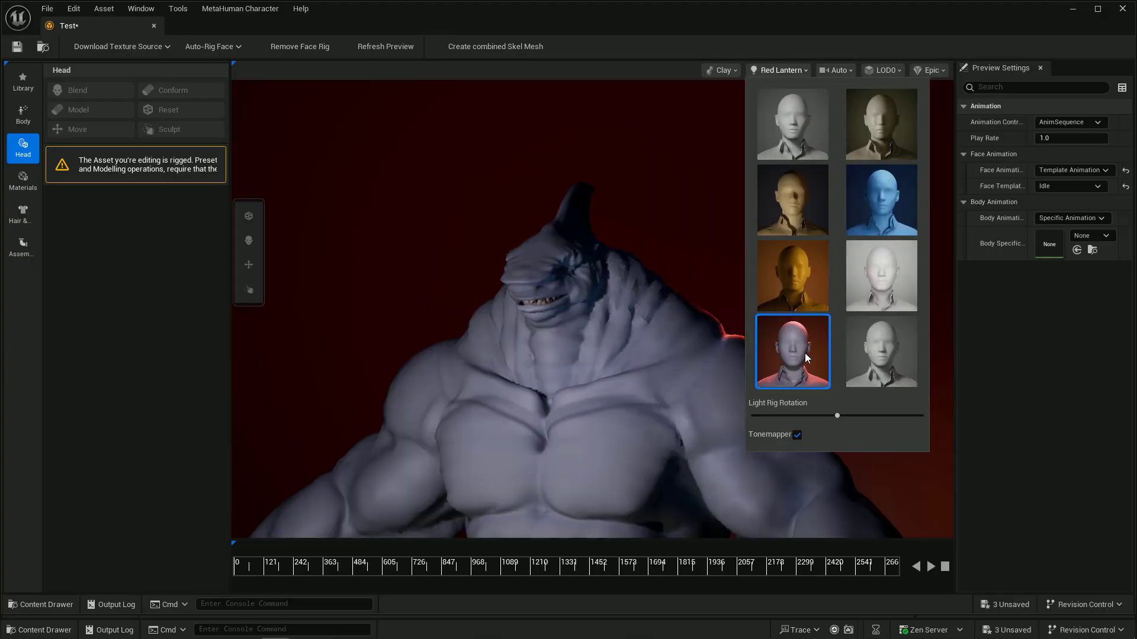
left_click(876, 360)
left_click_drag(832, 416, 837, 417)
left_click(785, 124)
Rotate the Studio light rig to relight the clay shark and inspect its head up close
left_click(682, 223)
left_click_drag(682, 223, 574, 223)
scroll(616, 223, "up", 4)
mouse_move(557, 354)
left_mouse_down()
mouse_move(672, 354)
mouse_move(558, 354)
left_mouse_up()
middle_click_drag(505, 355, 663, 392)
left_click_drag(705, 225, 870, 225)
left_click(799, 71)
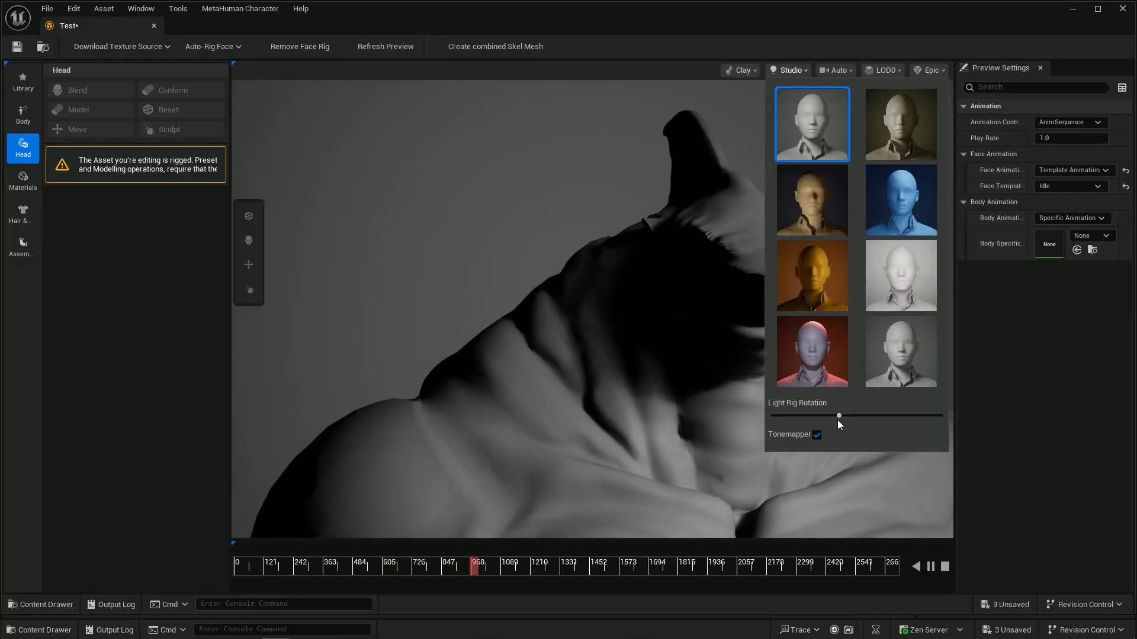
left_click_drag(837, 416, 787, 404)
scroll(617, 406, "down", 5)
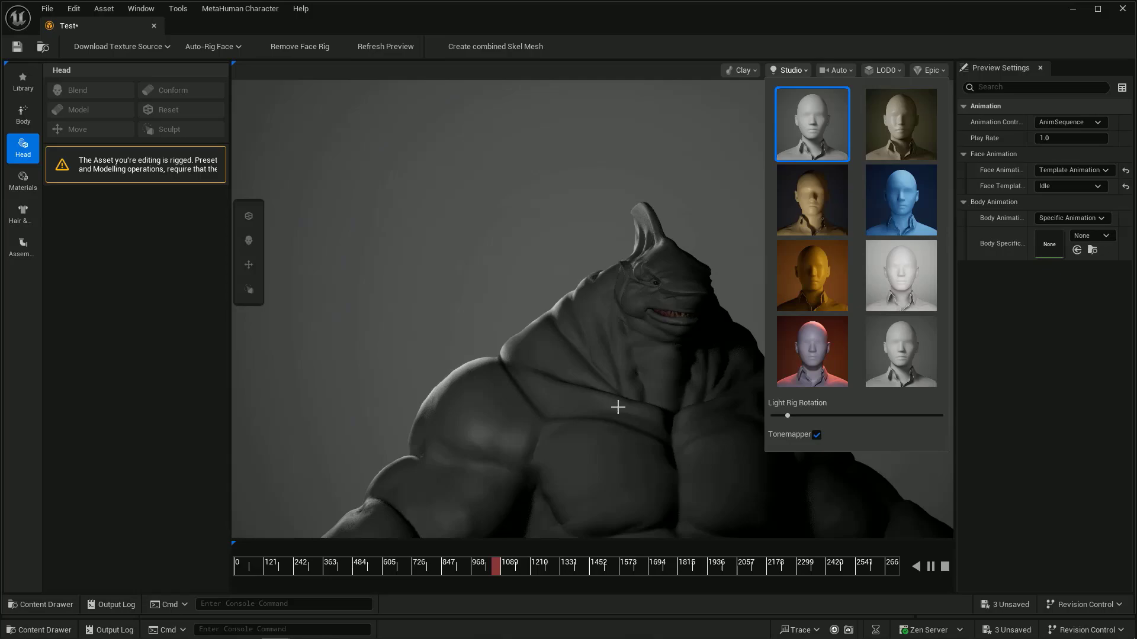
middle_click_drag(646, 359, 578, 388)
scroll(646, 359, "up", 6)
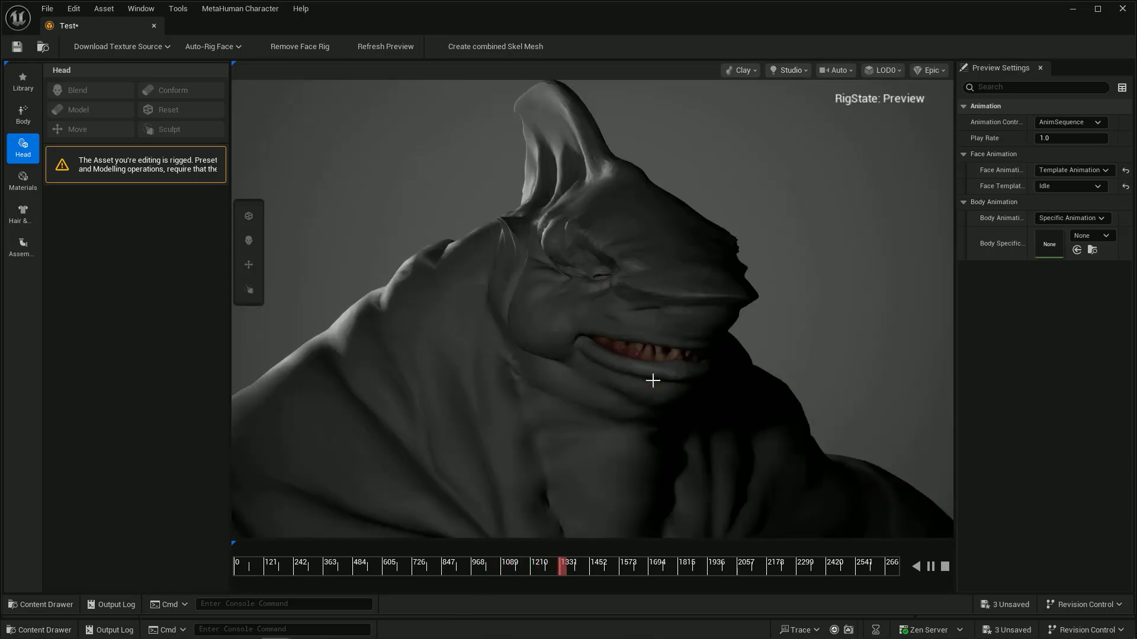
Set the preview material to Skin and the viewport lighting to the Moonlight preset
left_click(797, 70)
left_click(745, 69)
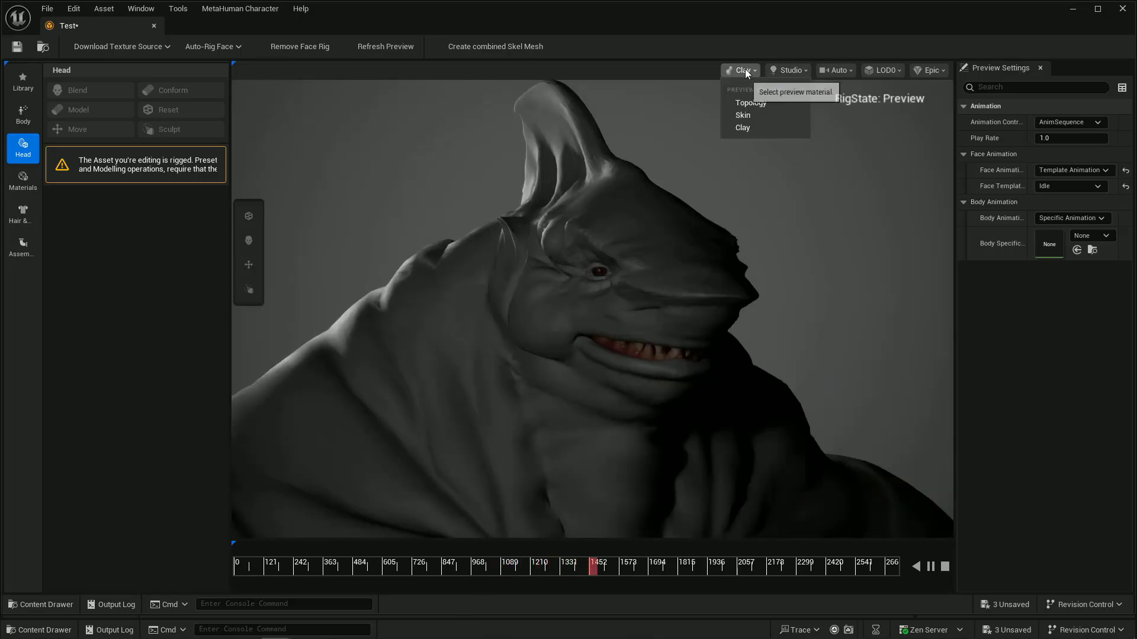
left_click(743, 115)
left_click(788, 72)
left_click(887, 199)
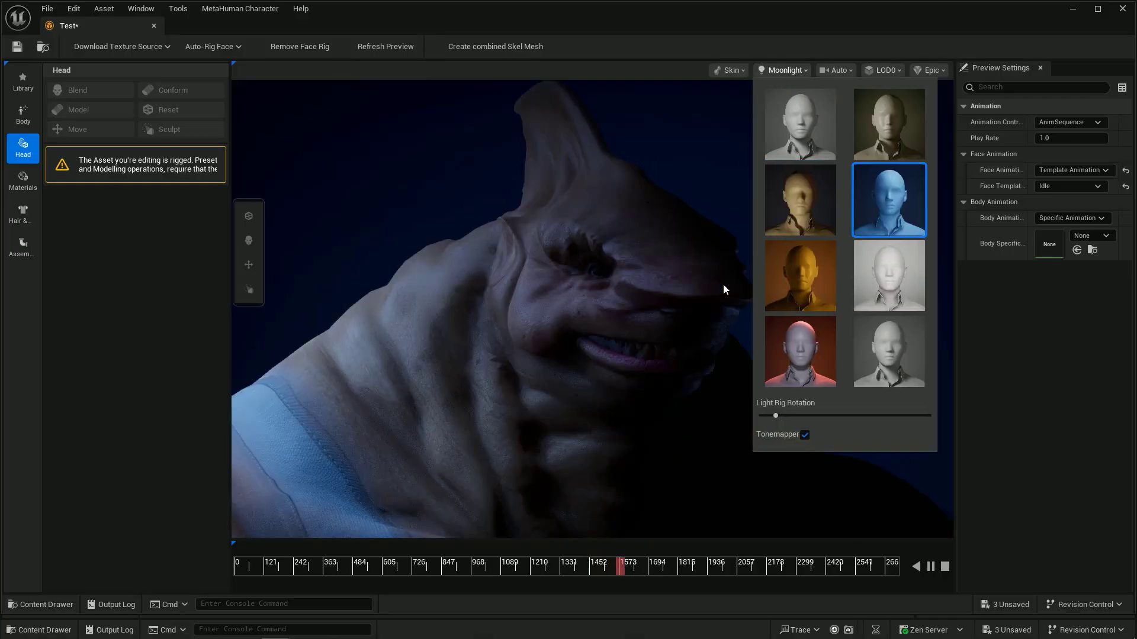
Rotate the Moonlight light rig to brighten the shark's face and inspect the skin up close
left_click_drag(781, 422, 865, 418)
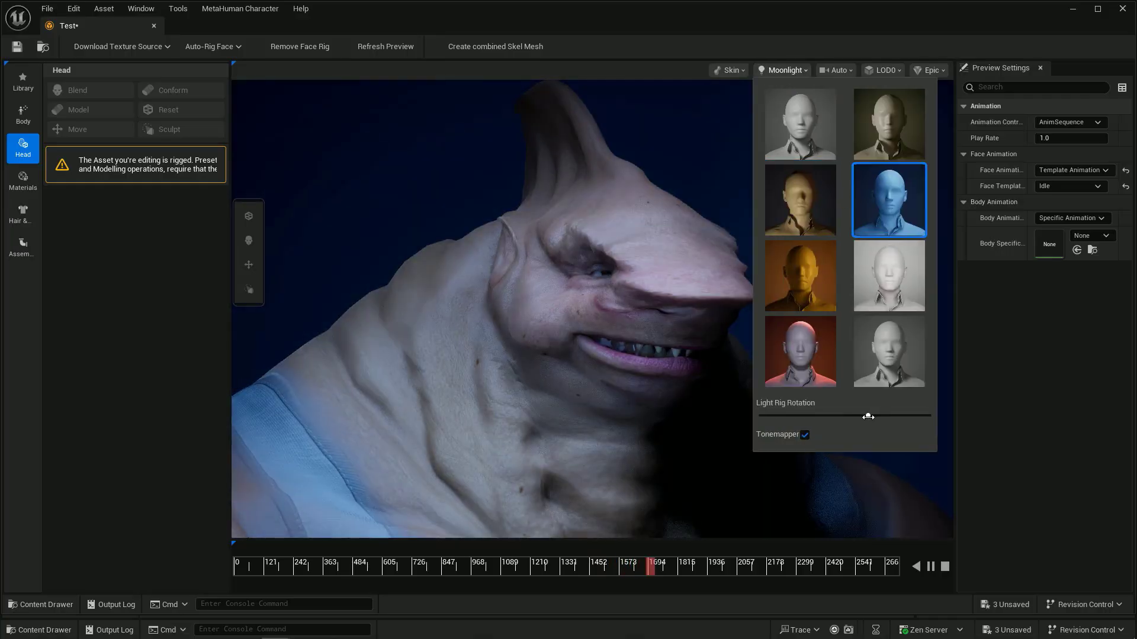
left_click(615, 414)
scroll(599, 405, "up", 5)
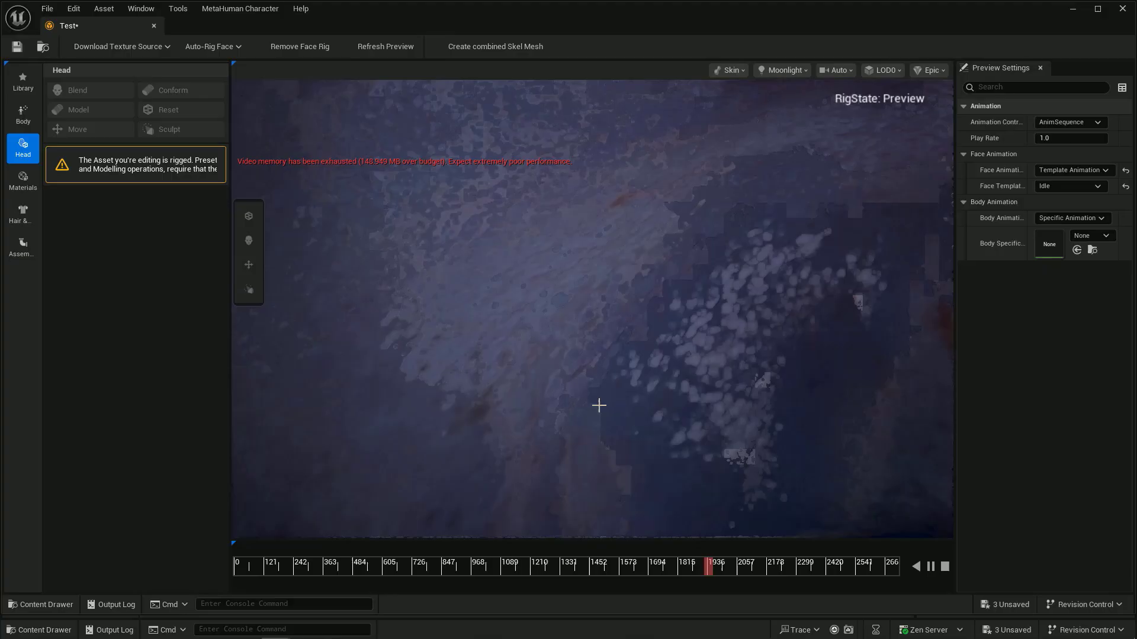
scroll(599, 405, "down", 4)
Move the animation playback back to about frame 970 and examine the Idle face animation from several angles
left_click(1066, 186)
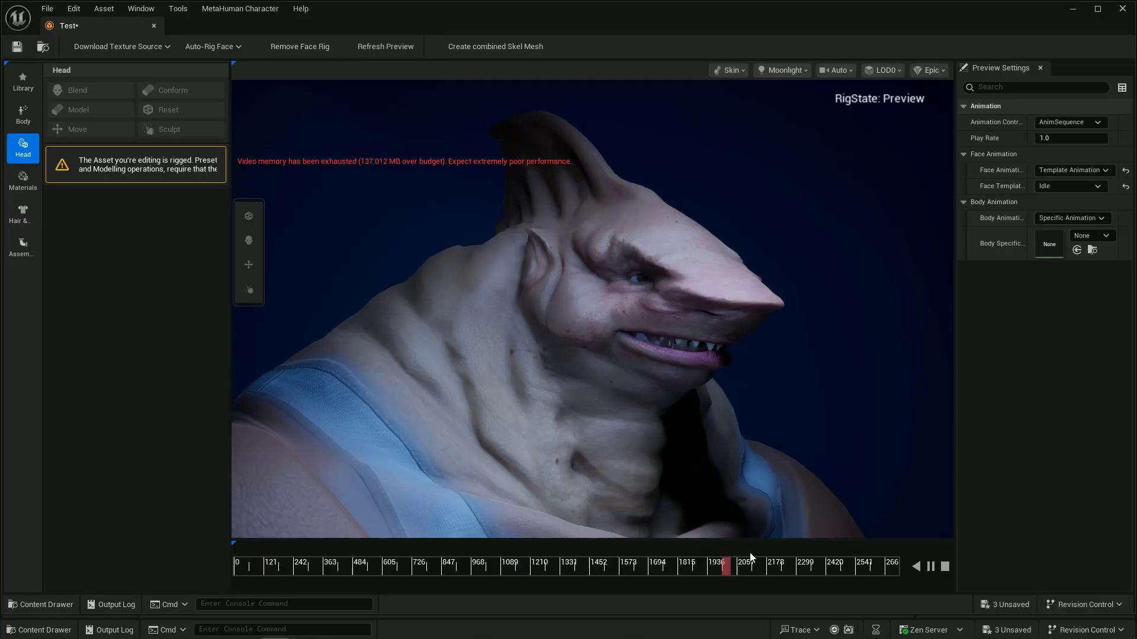
left_click_drag(750, 554, 479, 562)
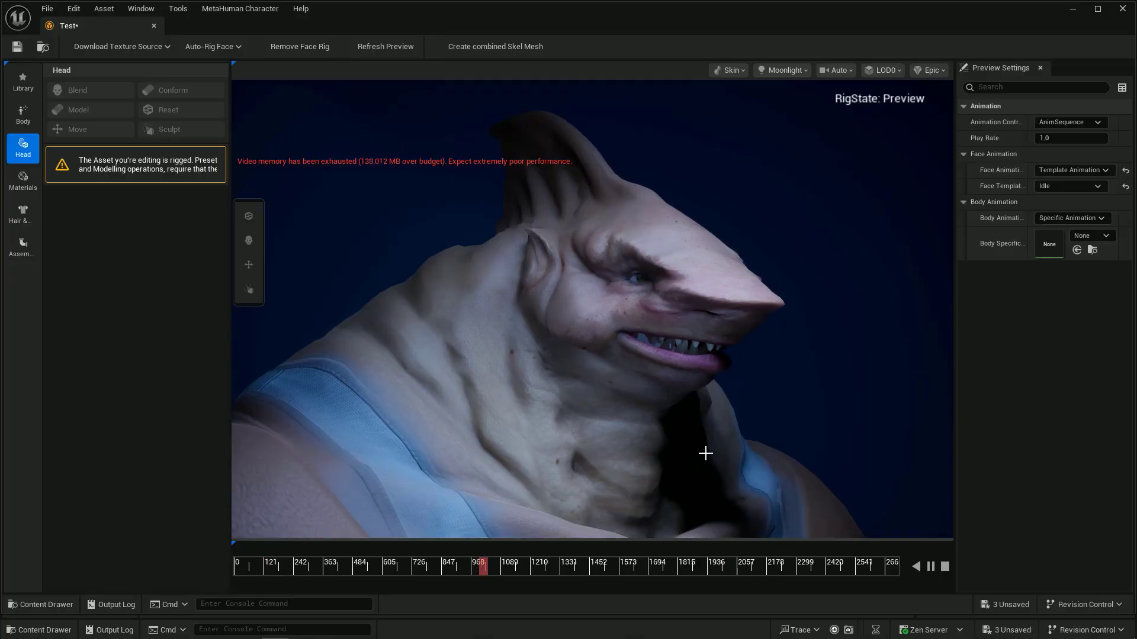
left_click_drag(705, 454, 521, 307)
scroll(720, 328, "down", 3)
left_click_drag(719, 328, 666, 362)
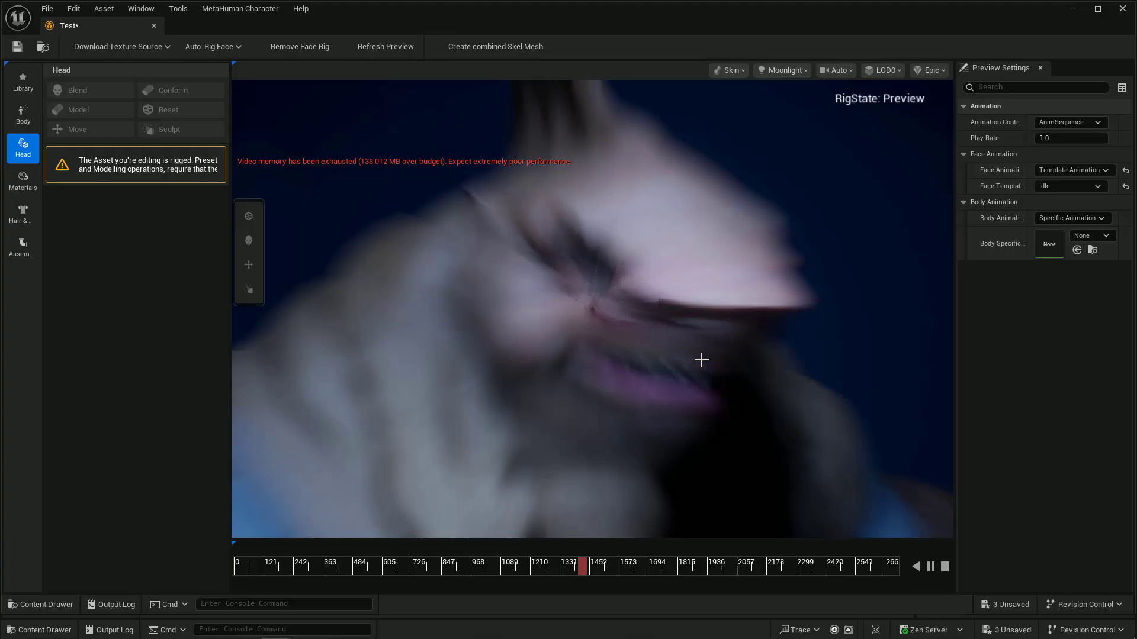
scroll(701, 360, "down", 3)
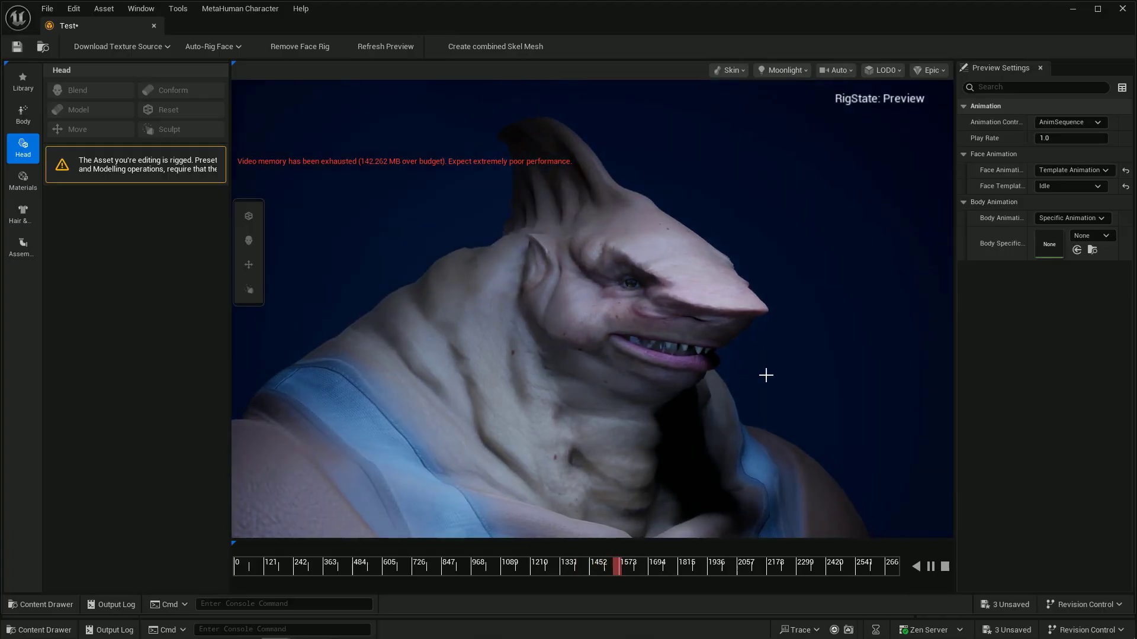
left_click_drag(766, 376, 799, 419)
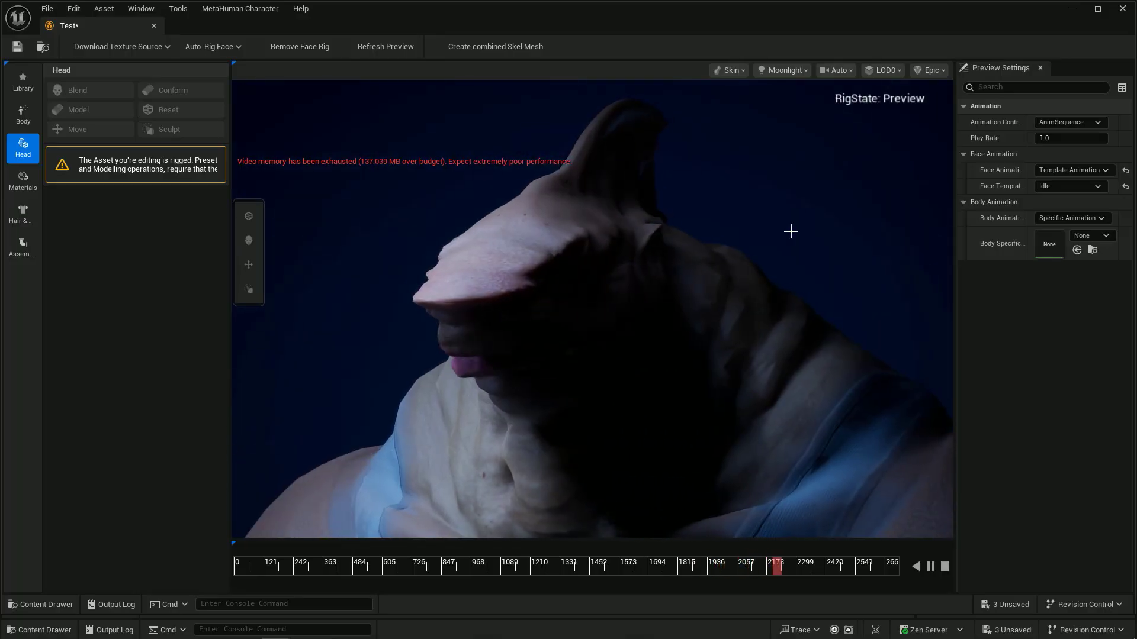
Readjust the Moonlight light rig's rotation to light the shadowed side of the shark's face
left_click_drag(791, 231, 788, 142)
left_click(799, 72)
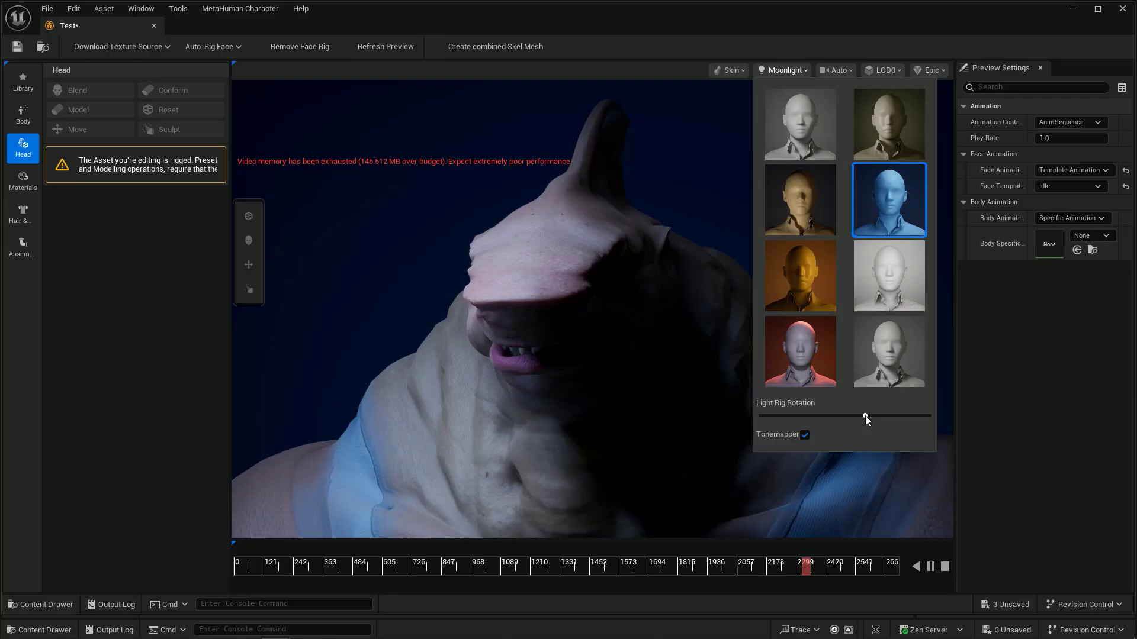
left_click_drag(865, 415, 835, 414)
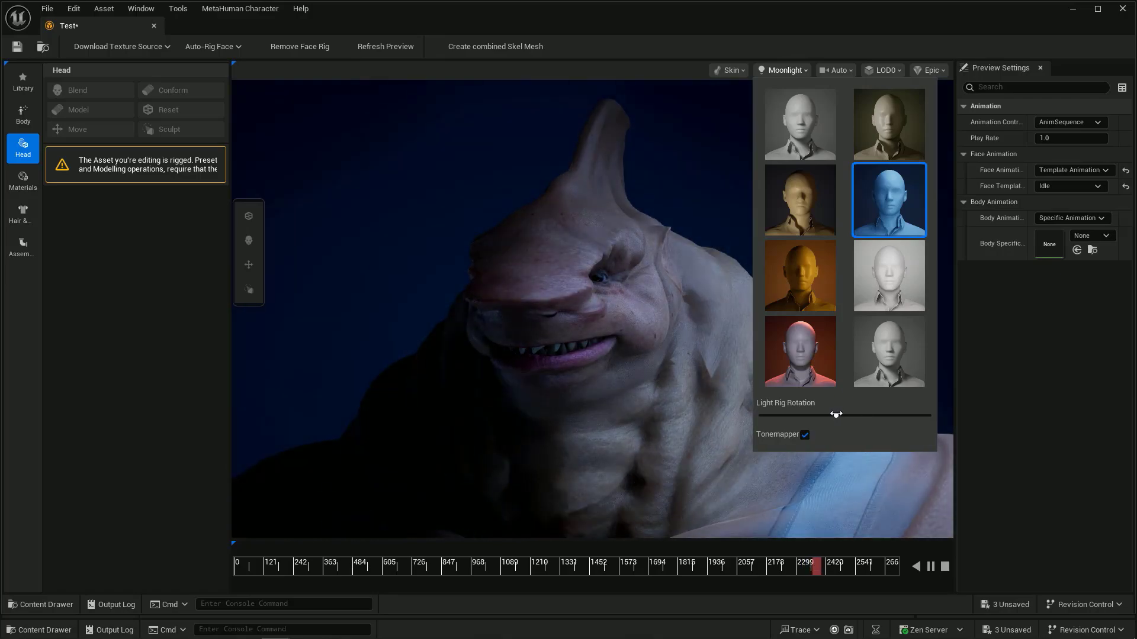
Try the Studio lighting preset on the shark and settle on the Portrait preset for the viewport lighting
left_click(644, 218)
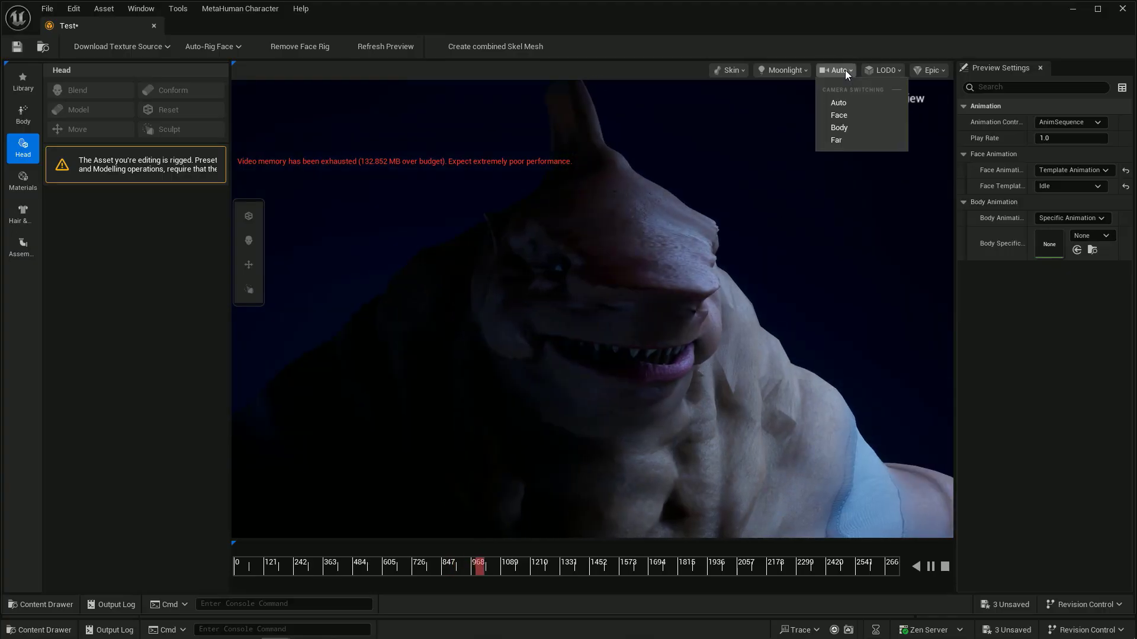
left_click(801, 69)
left_click(788, 116)
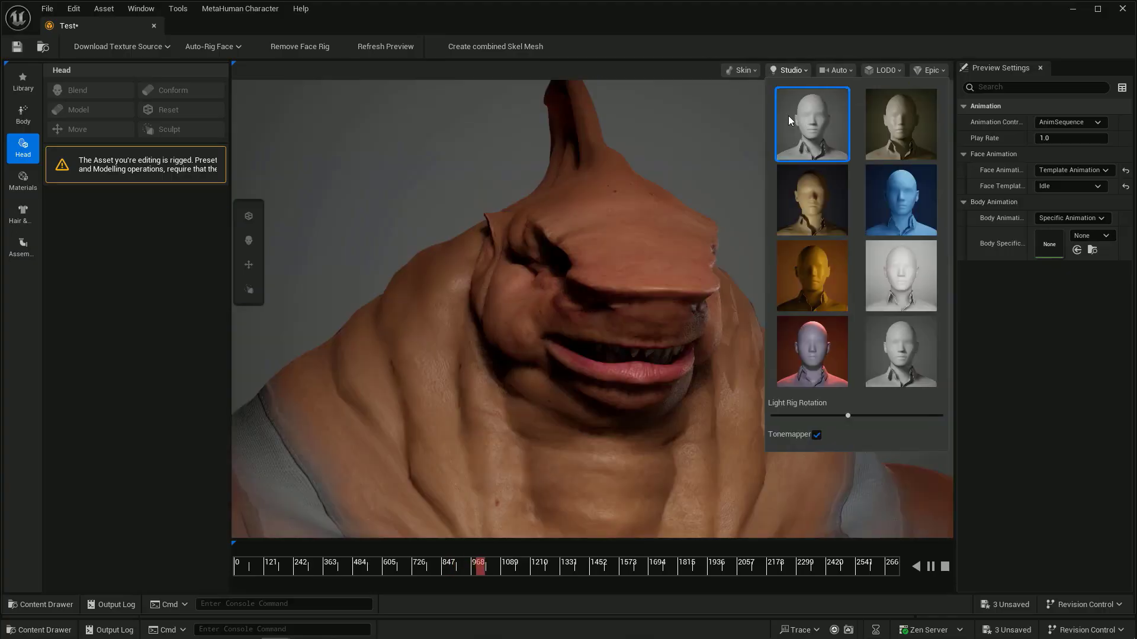
left_click(900, 293)
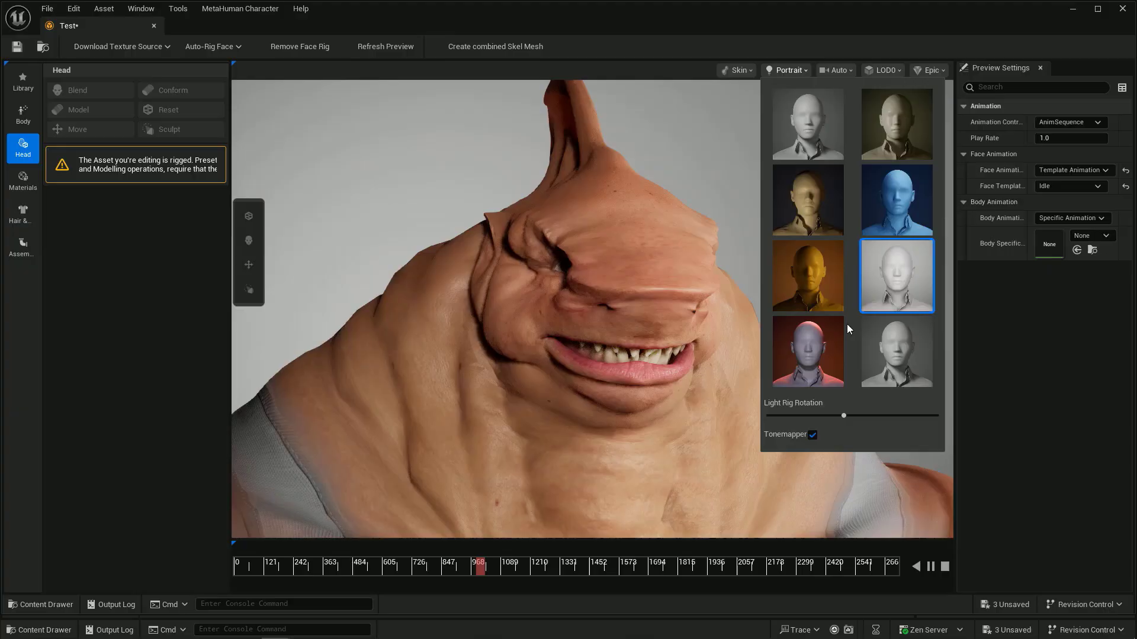
left_click_drag(711, 361, 533, 361)
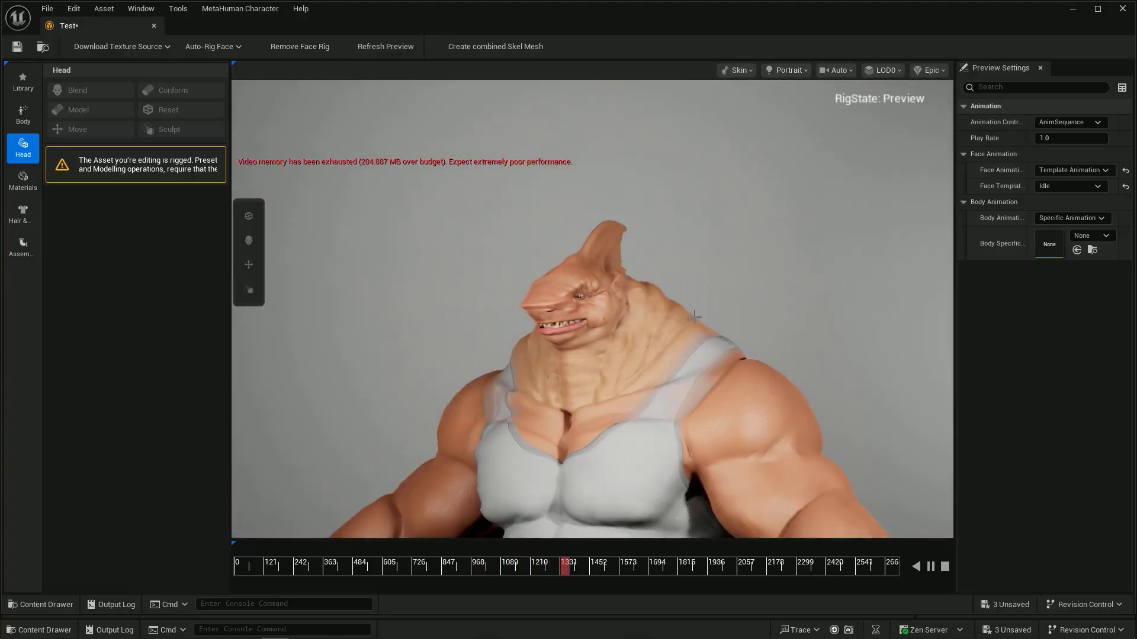
Set the preview material to Clay and examine the shark's body and face from several angles and distances during the Idle animation
left_click(740, 128)
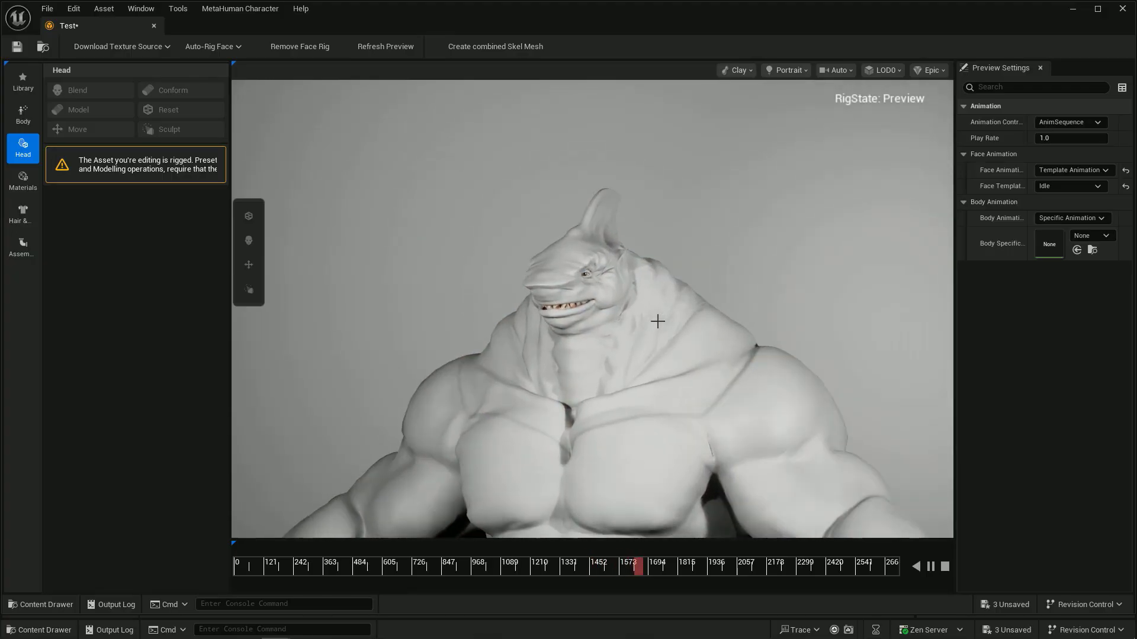
mouse_move(592, 307)
left_mouse_down()
mouse_move(680, 306)
mouse_move(601, 322)
left_mouse_up()
left_click_drag(674, 336, 637, 344)
scroll(637, 344, "down", 6)
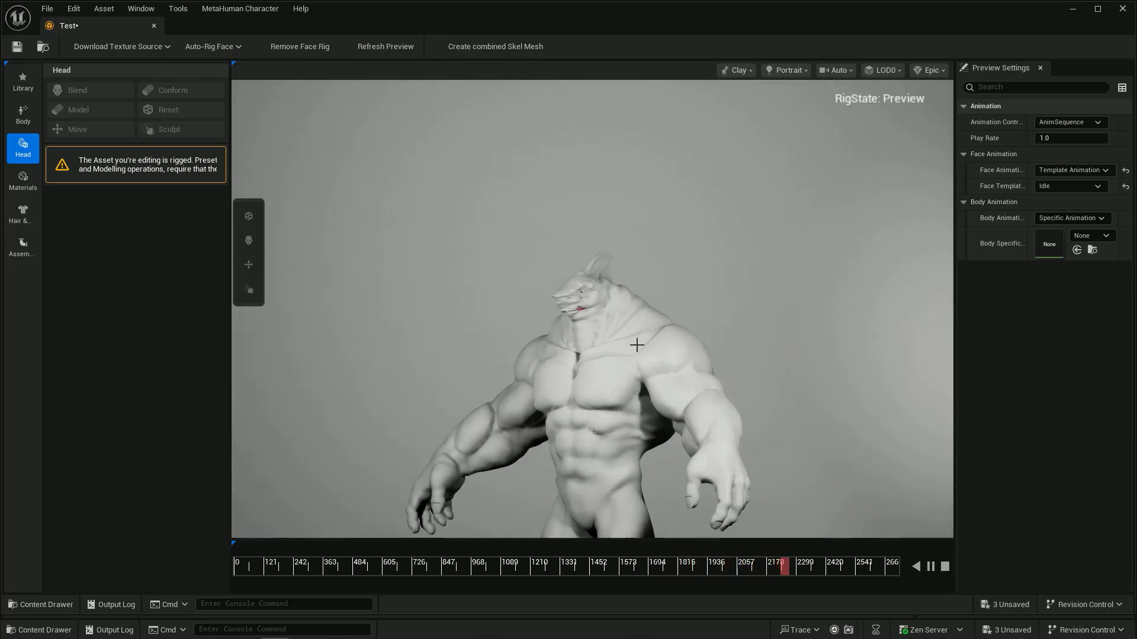
scroll(637, 346, "up", 8)
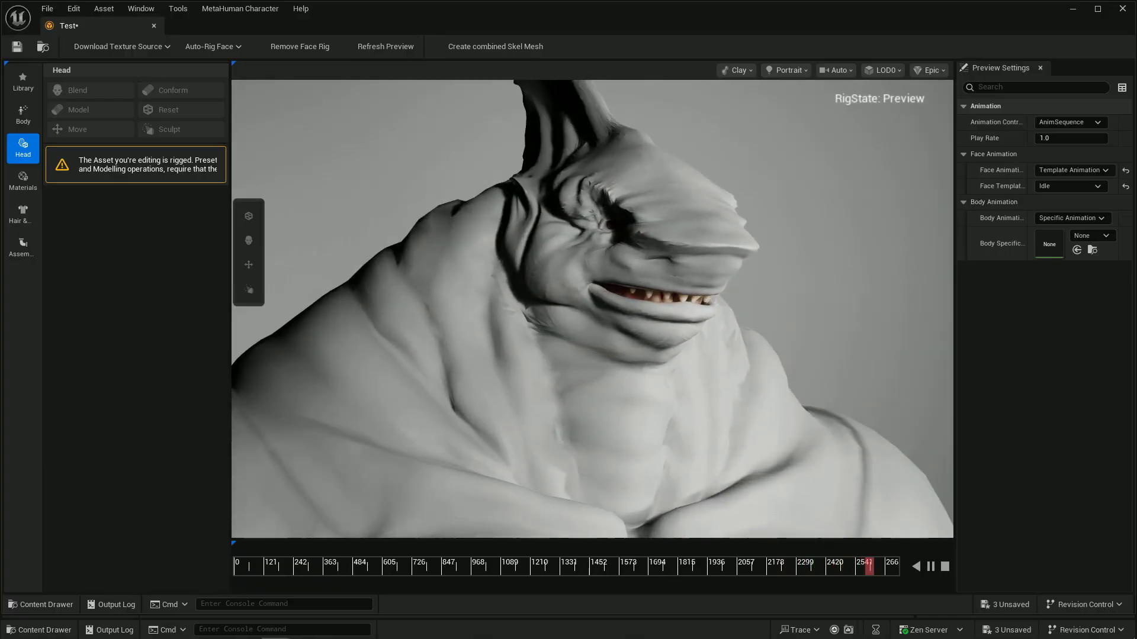
scroll(311, 305, "down", 5)
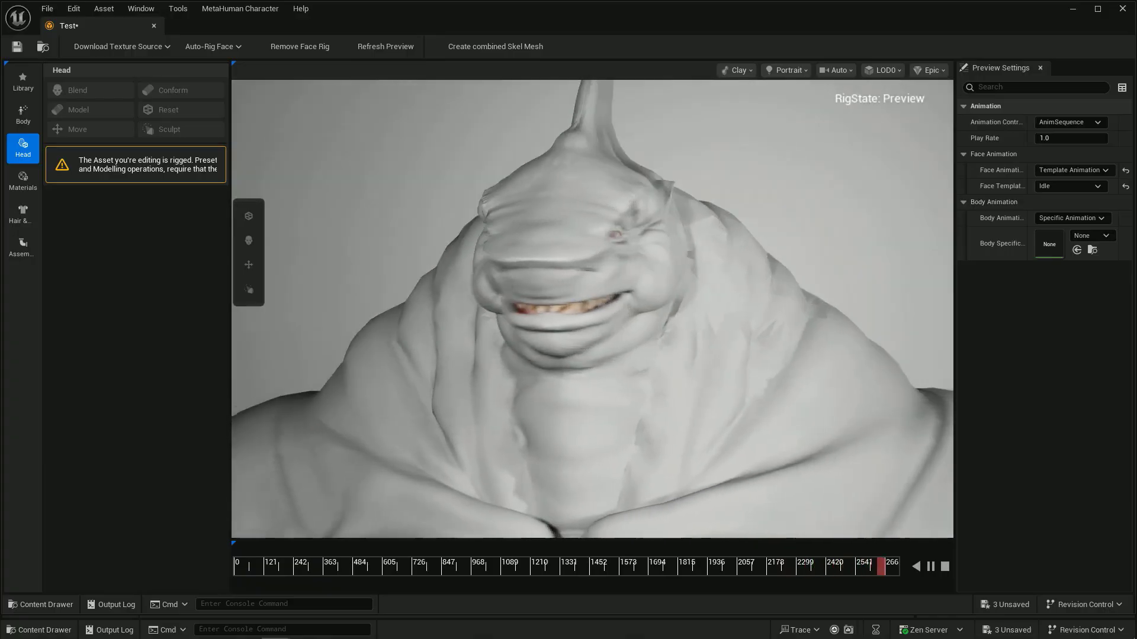